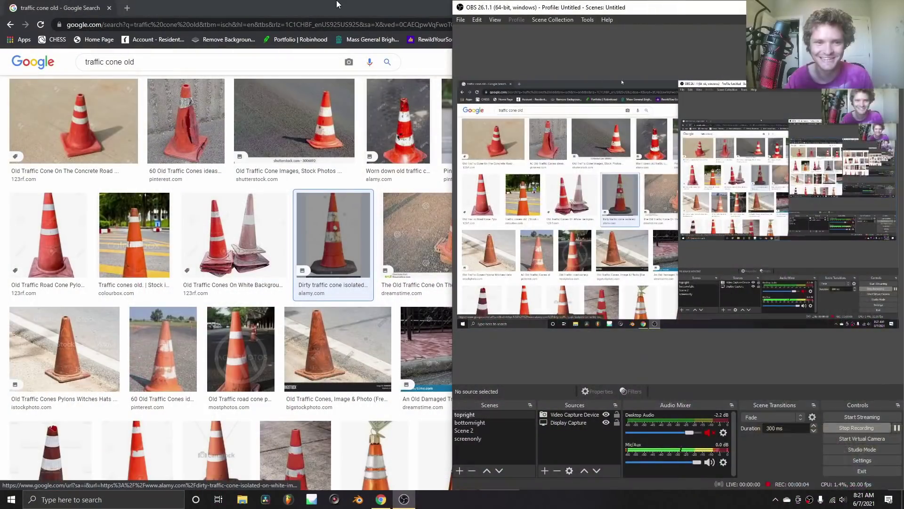
Maximize the browser and preview the Shutterstock cone photo, then the worn-down Alamy cone photo.
double_click(336, 5)
scroll(361, 260, "up", 2)
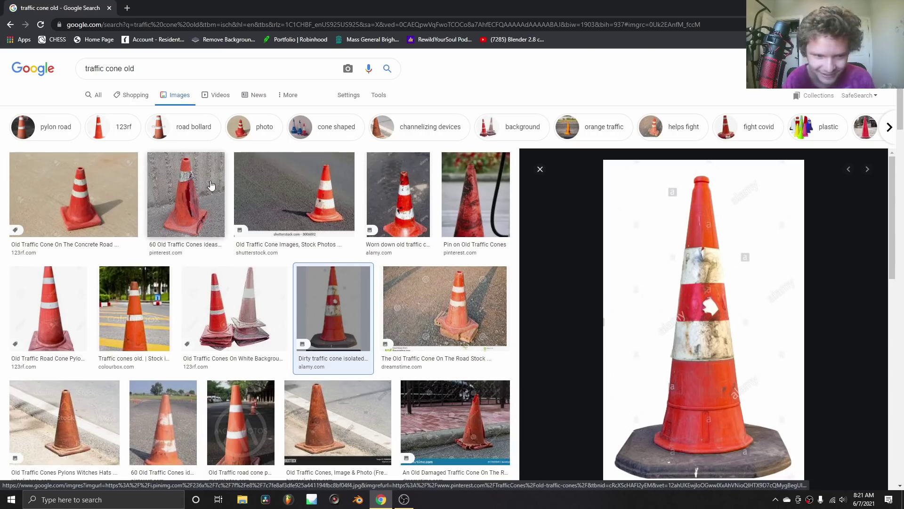
left_click(320, 191)
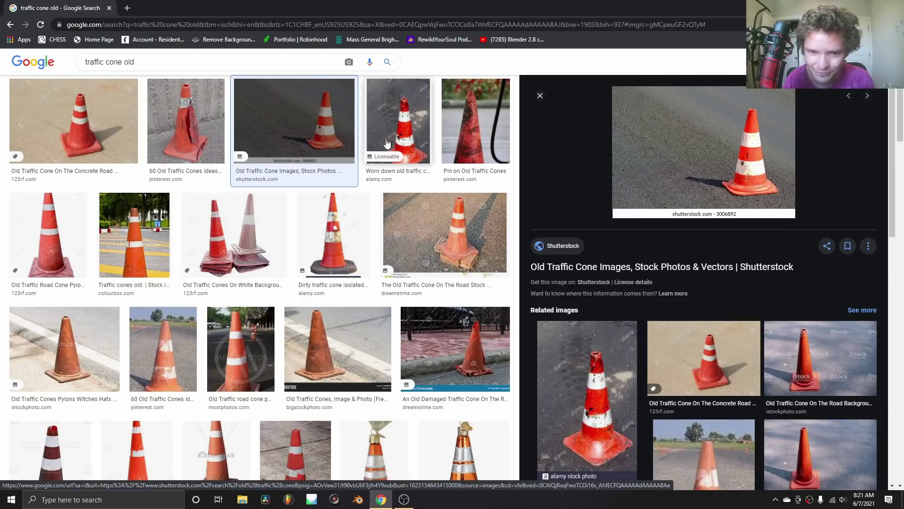
left_click(408, 123)
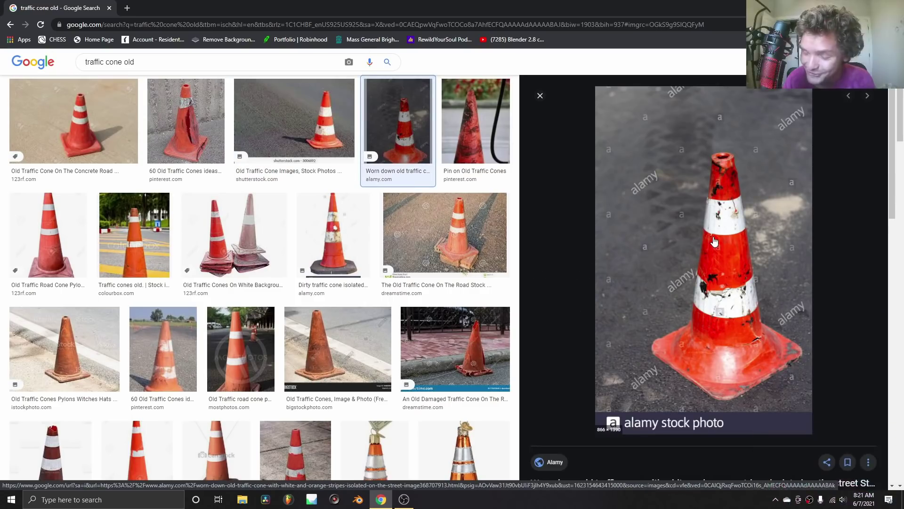
scroll(715, 242, "up", 2)
Limit image results to Creative Commons licenses and preview the single tall orange cone photo.
left_click(379, 96)
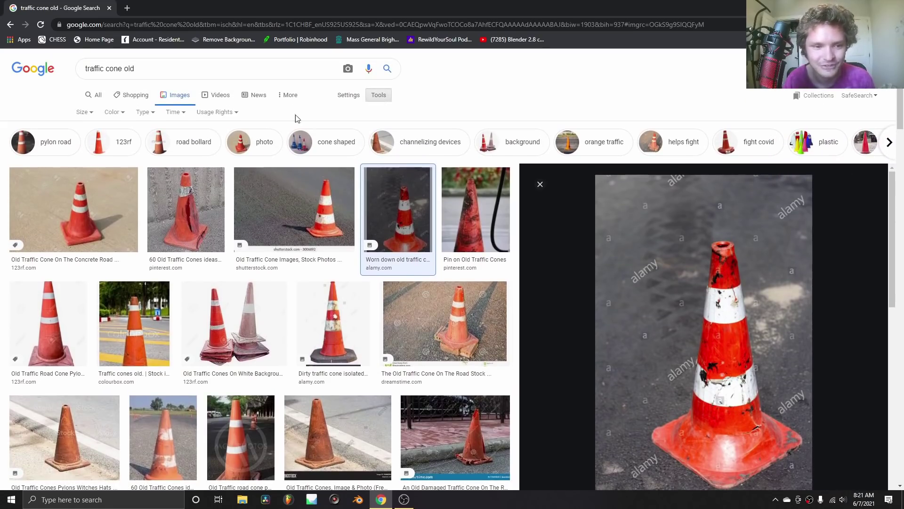
left_click(226, 112)
left_click(233, 142)
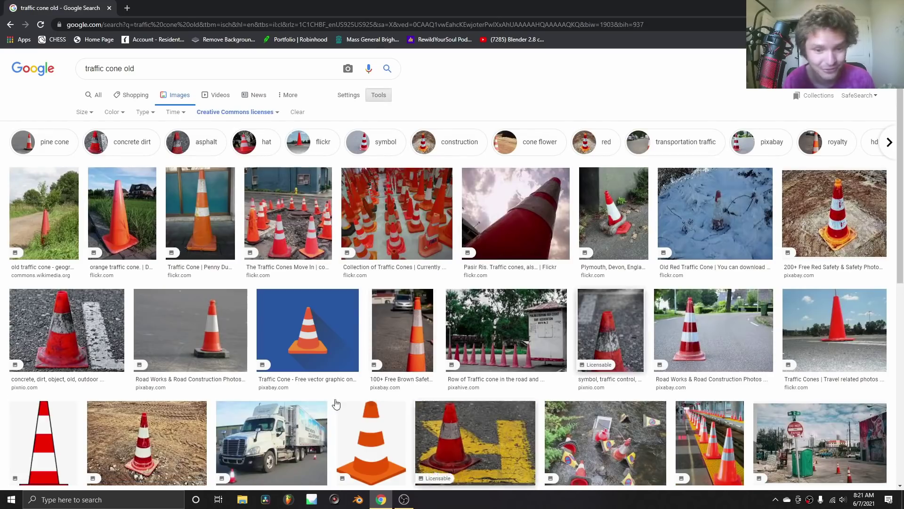
right_click(333, 238)
left_click(299, 225)
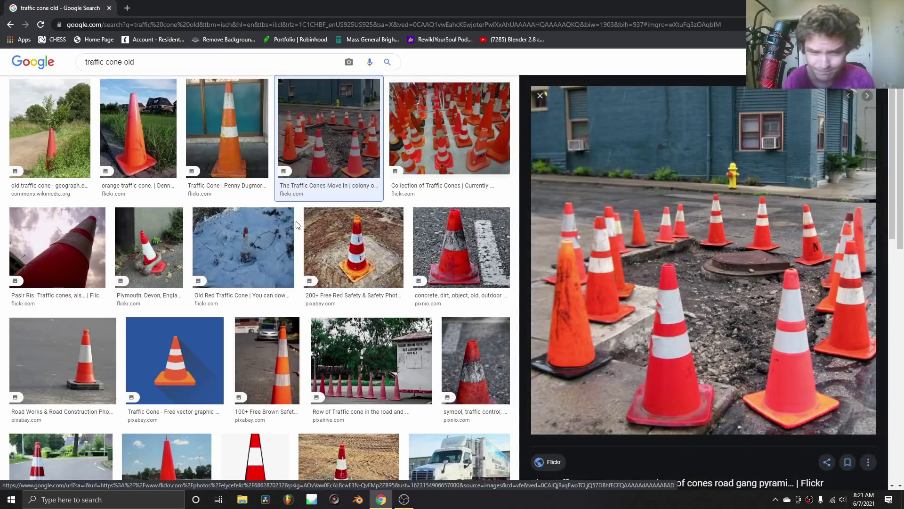
left_click(237, 118)
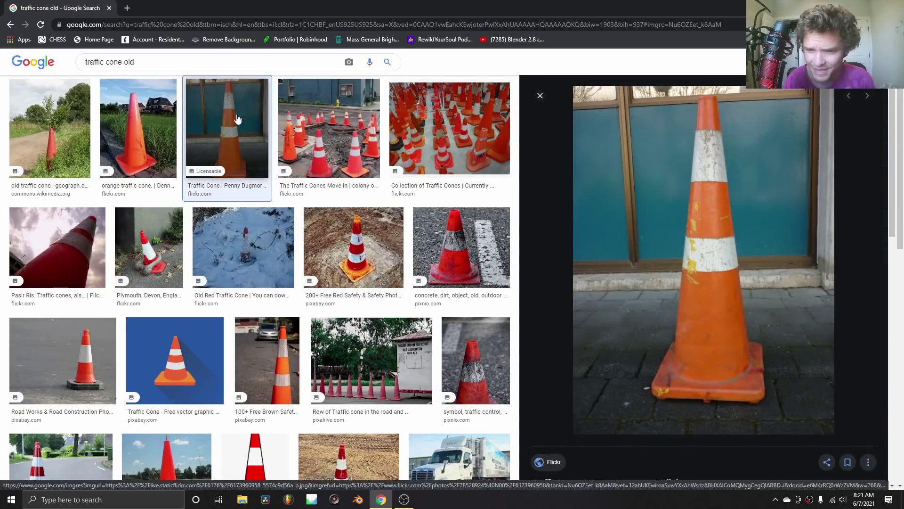
Save the cone photo to the Desktop as thecone.jpg and launch Blender.
right_click(731, 234)
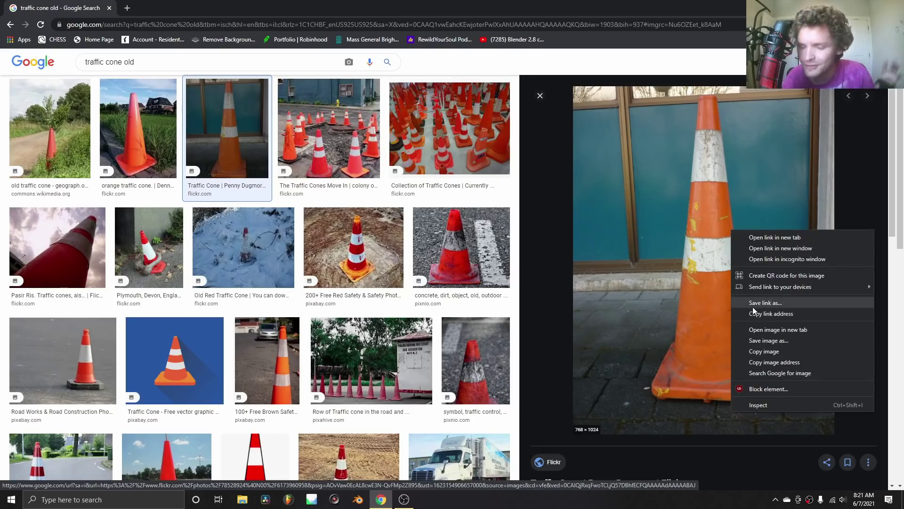
left_click(781, 341)
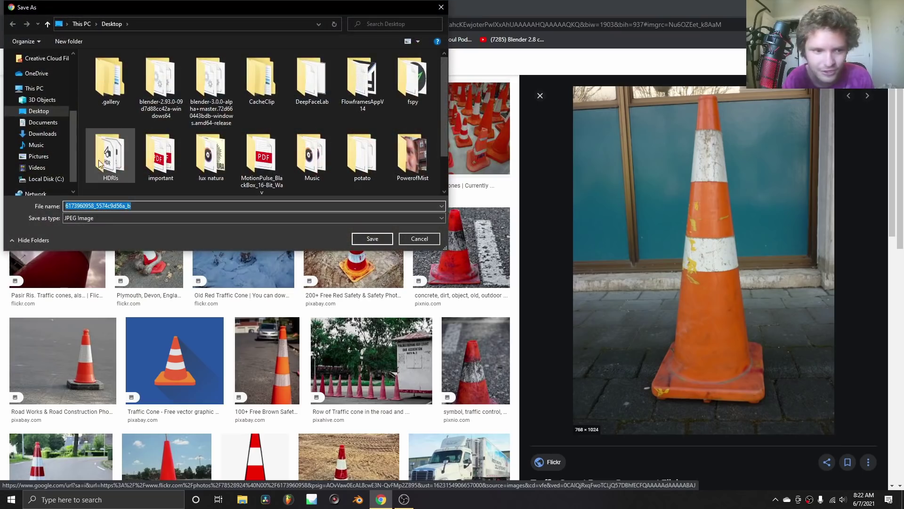
type("thecone")
key("Return")
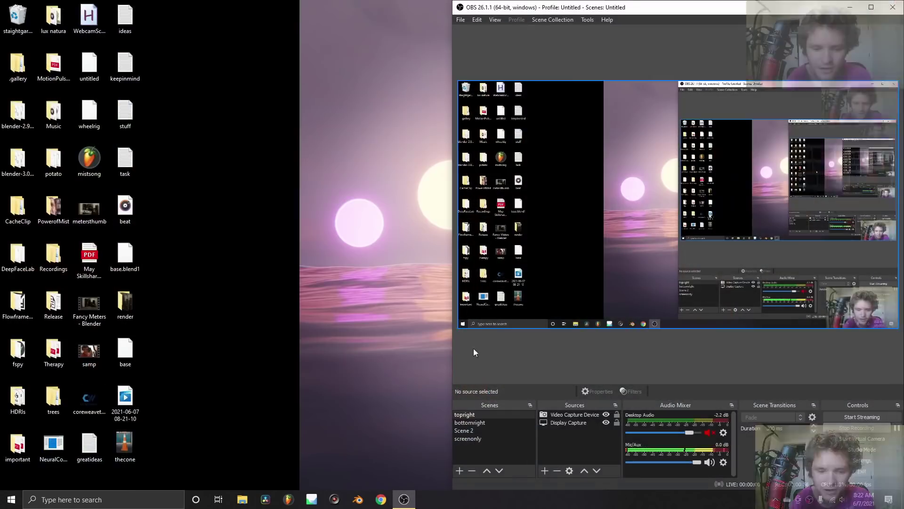
left_click(358, 499)
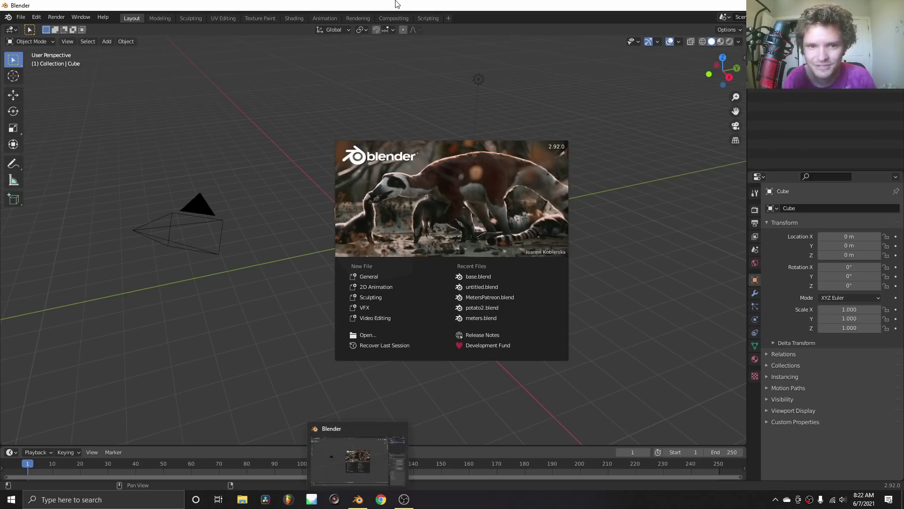
Close the splash, delete the default cube and light, and view through the camera.
left_click(329, 136)
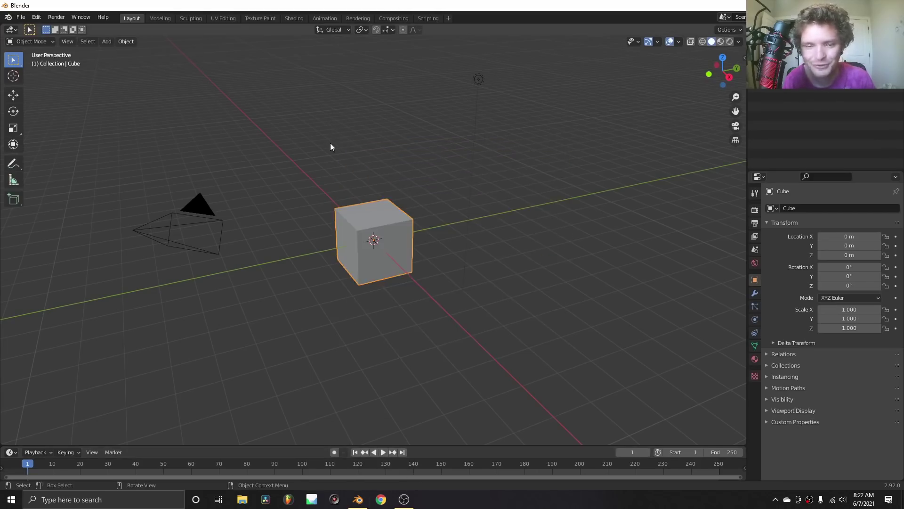
left_click_drag(277, 319, 617, 36)
key("Delete")
left_click(735, 125)
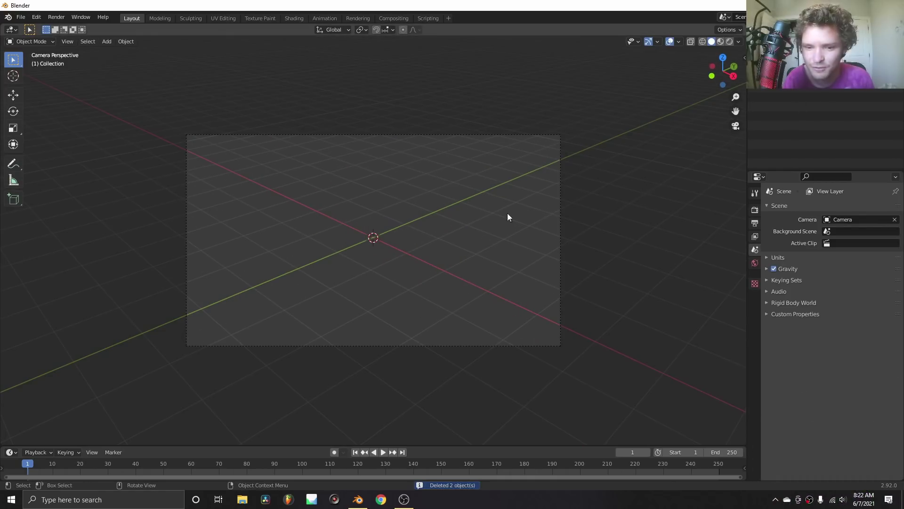
Add thecone.jpg from the Desktop as the camera's background image.
left_click(561, 217)
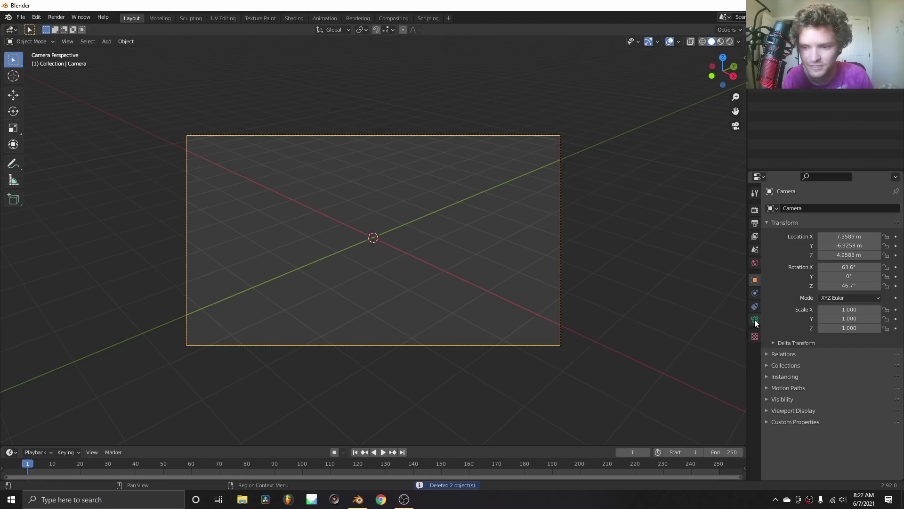
left_click(754, 320)
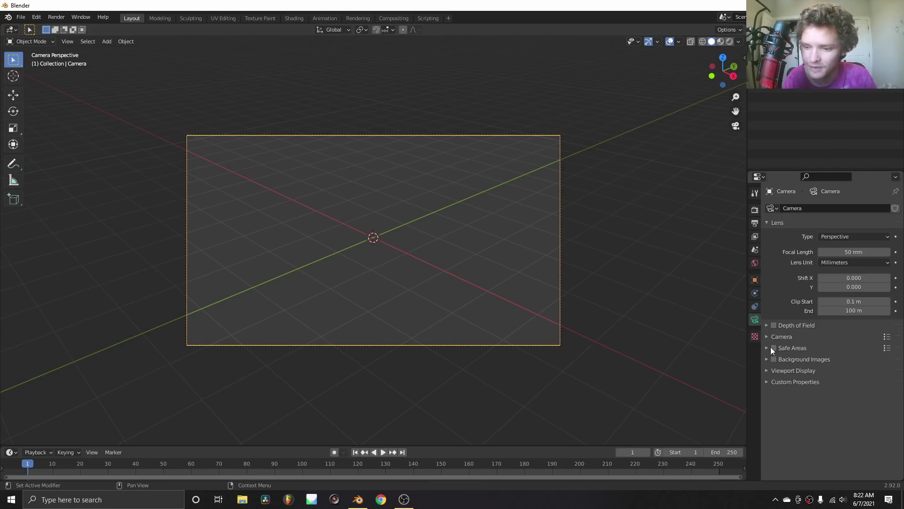
left_click(792, 359)
left_click(809, 369)
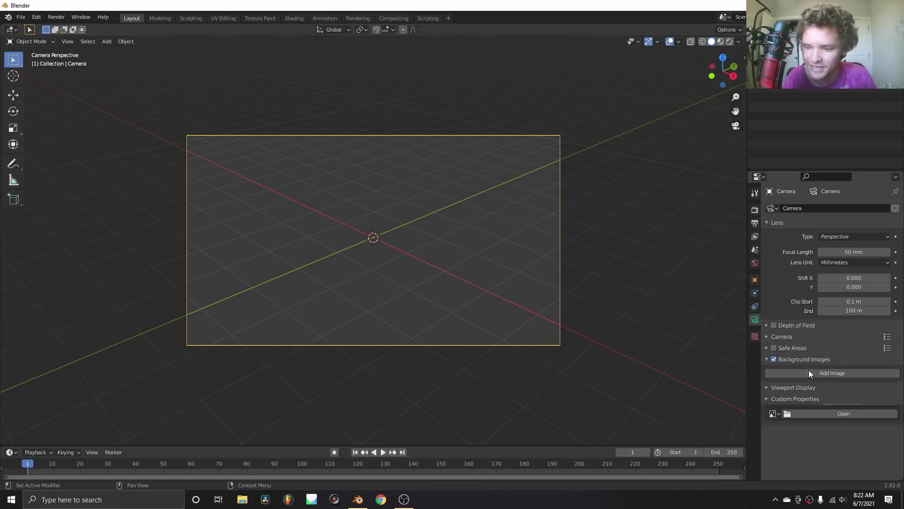
left_click(843, 414)
left_click(172, 267)
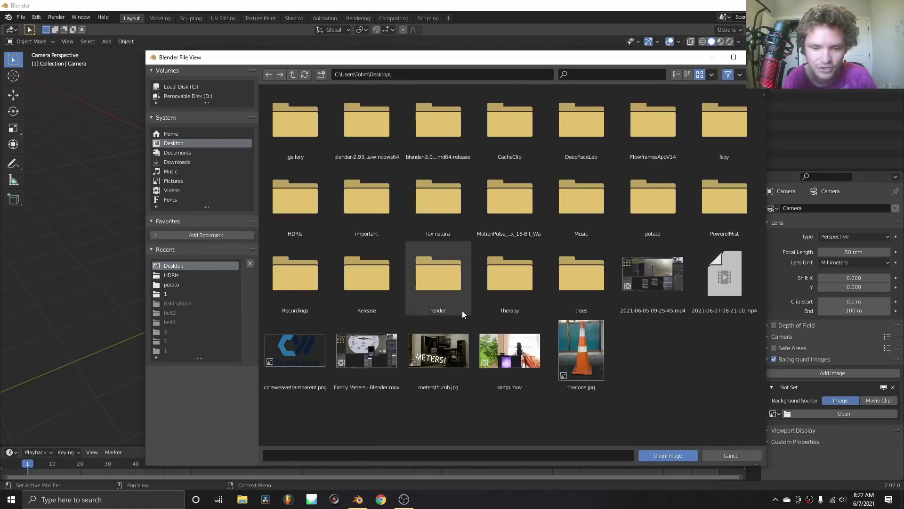
double_click(589, 344)
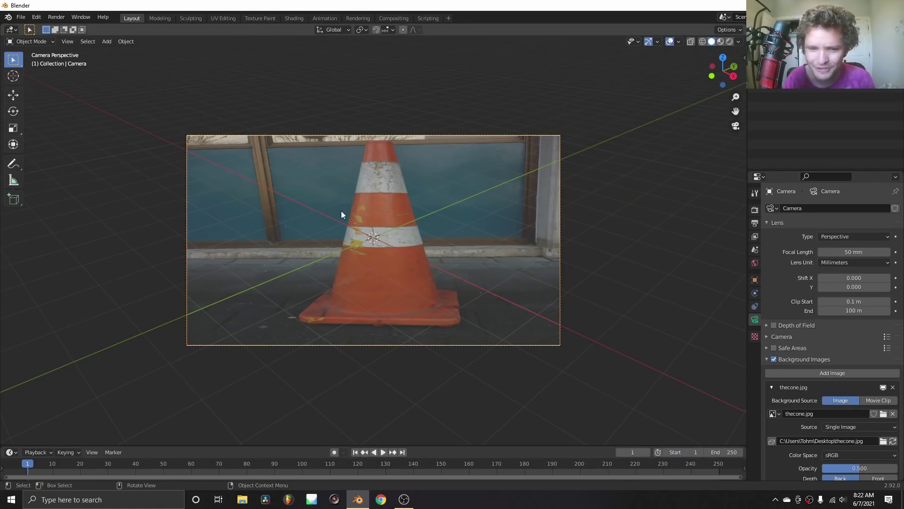
Set the background image's frame method to Stretch so it fills the camera frame.
scroll(869, 381, "down", 2)
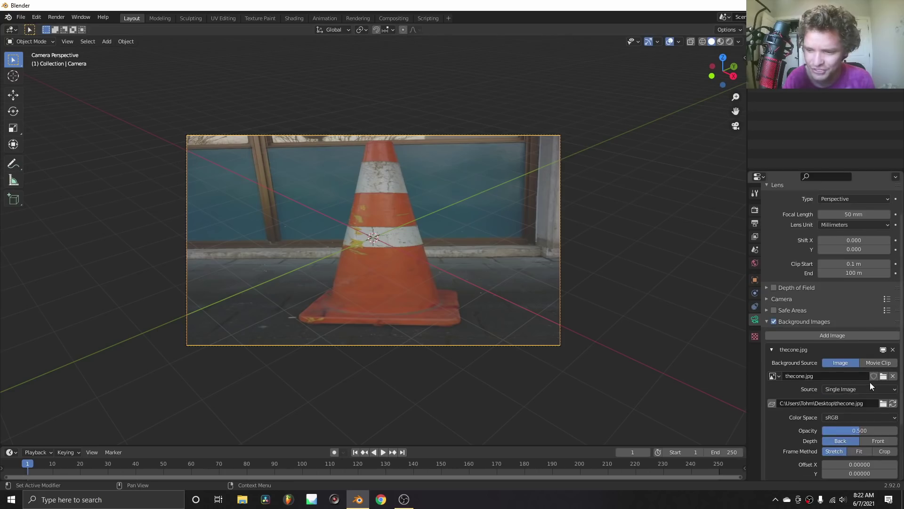
left_click(859, 451)
left_click(884, 451)
left_click(834, 452)
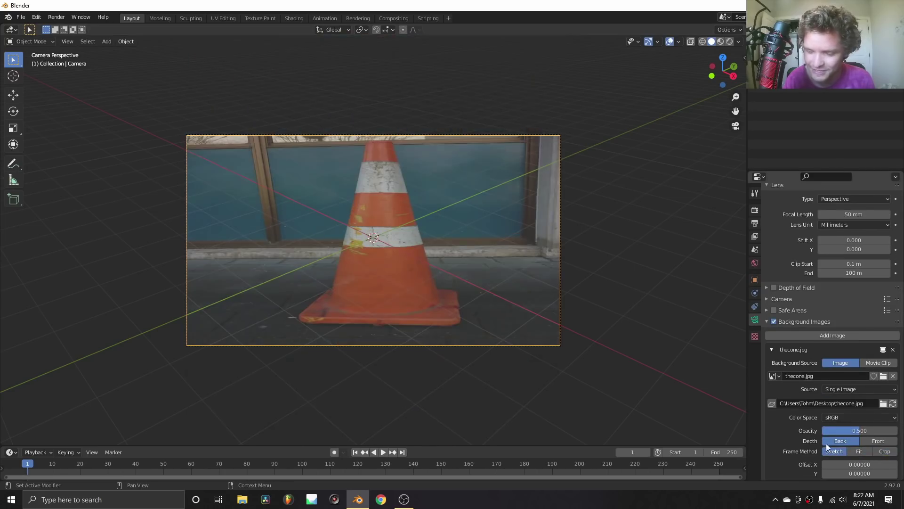
scroll(354, 219, "up", 2)
scroll(846, 204, "up", 2)
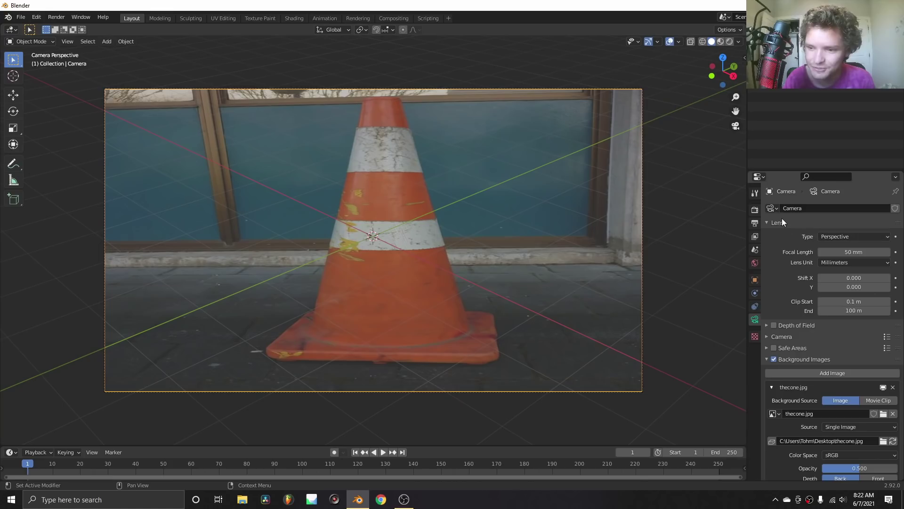
left_click(753, 224)
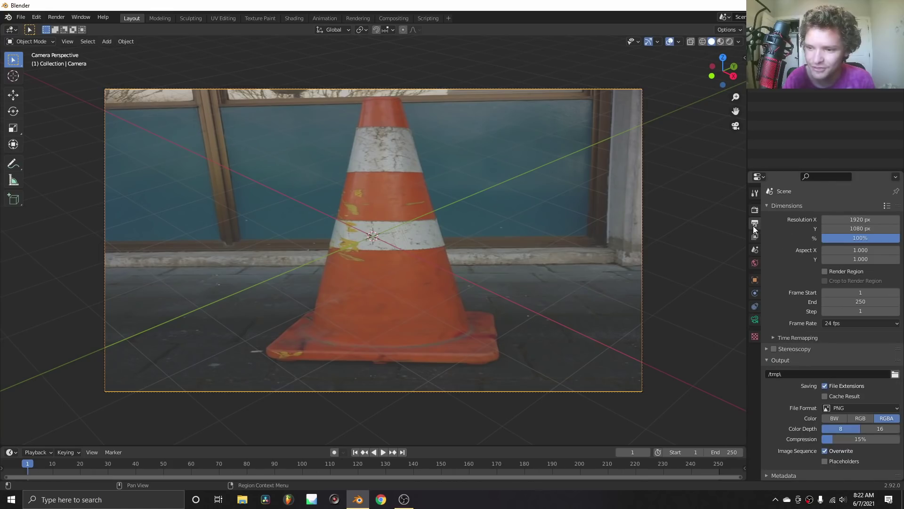
Check thecone.jpg's pixel dimensions in its file Properties, then return to Blender.
double_click(365, 4)
right_click(123, 450)
left_click(142, 443)
left_click(189, 268)
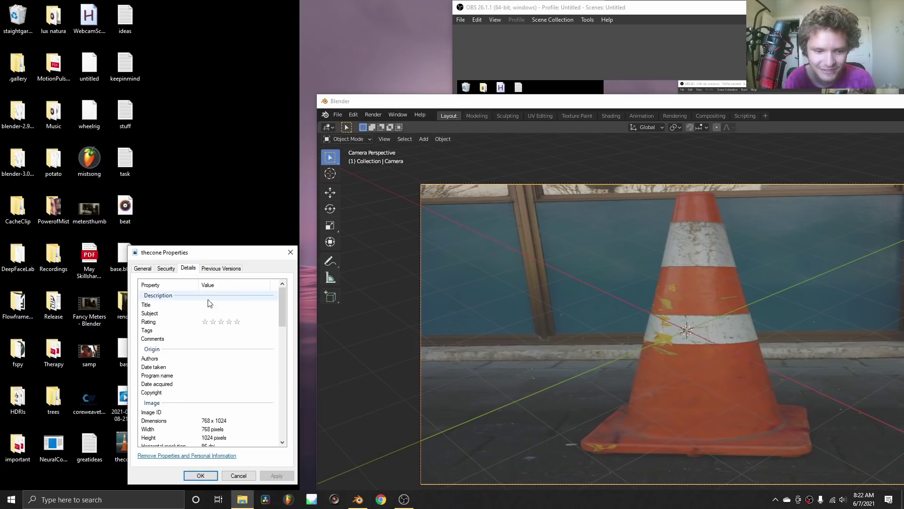
left_click(291, 252)
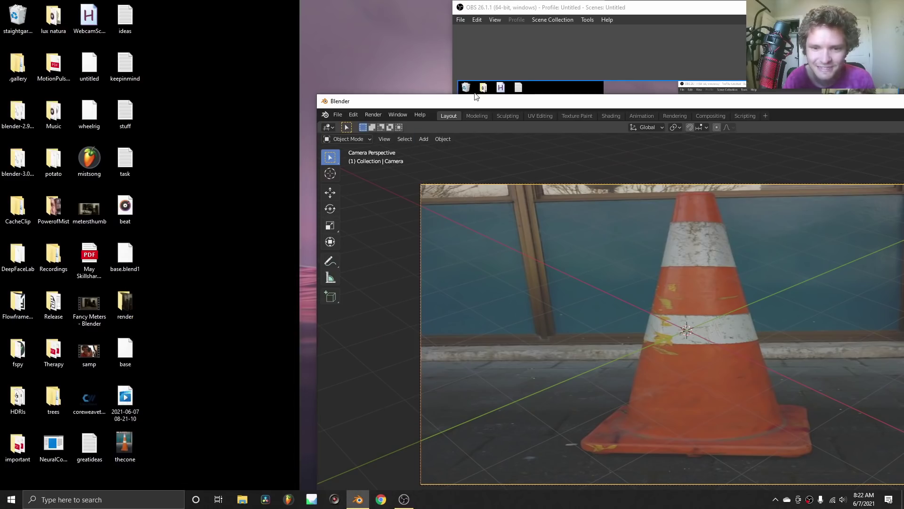
double_click(566, 100)
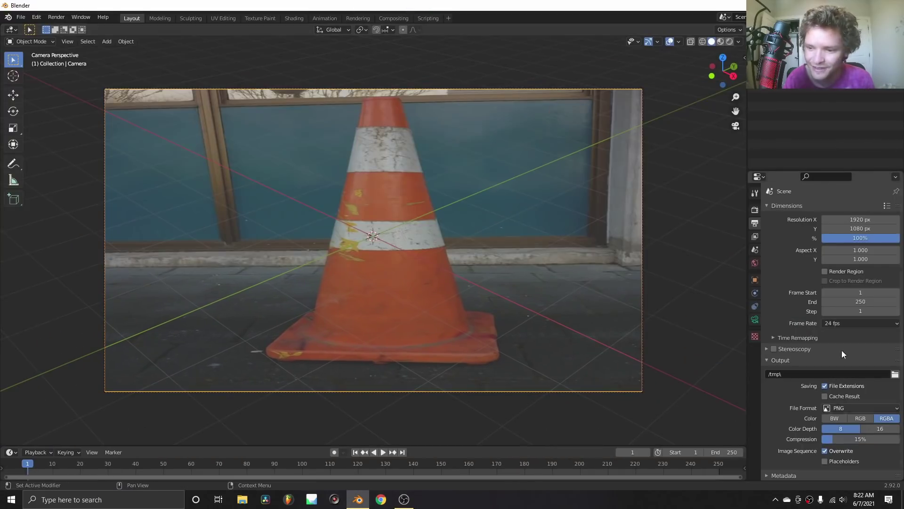
Set the render resolution to 768 × 1024 px.
double_click(855, 218)
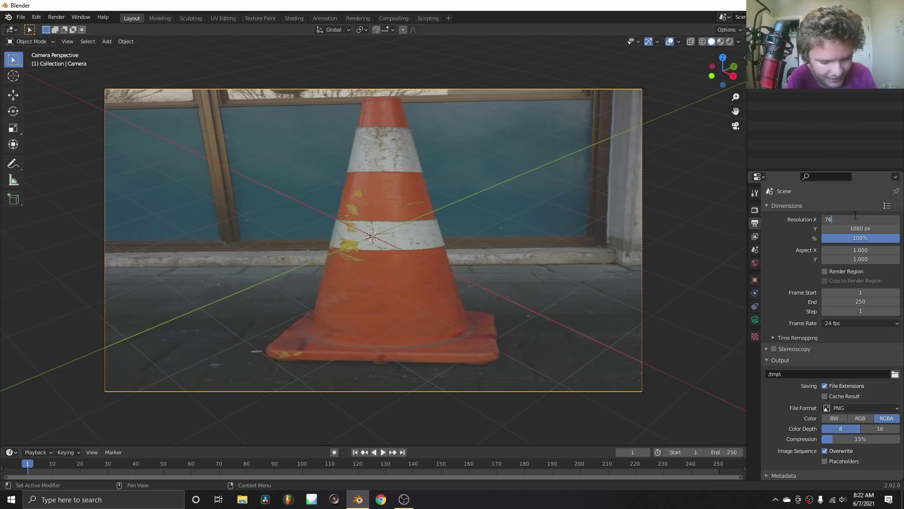
key("Tab")
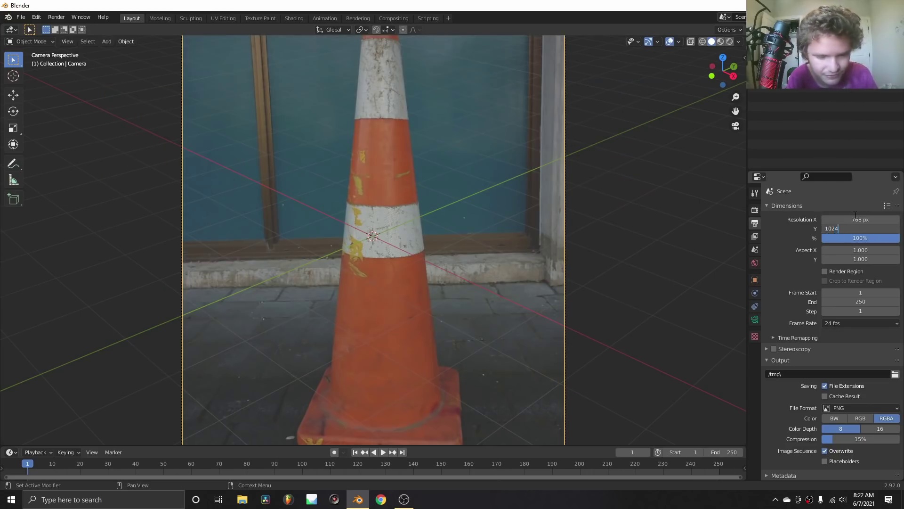
key("Return")
scroll(562, 229, "down", 3)
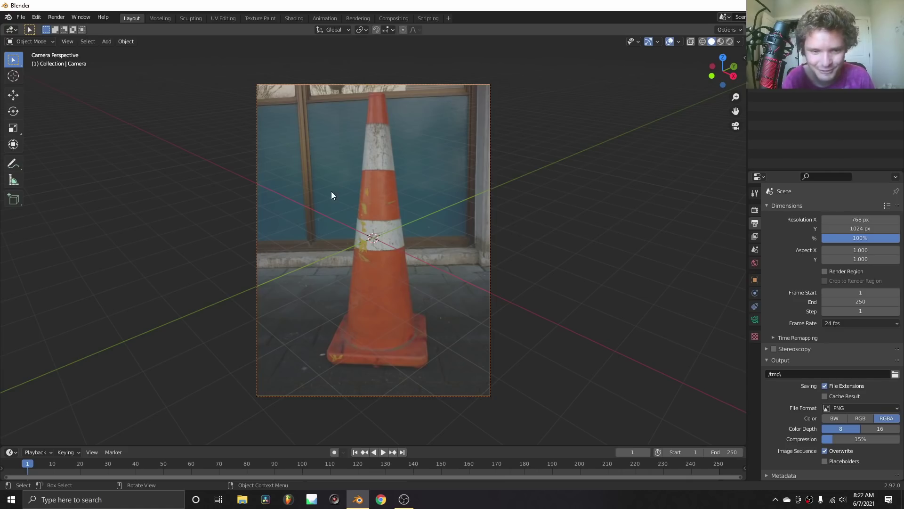
Add a cube, switch to wireframe shading, and flatten it along Z in Edit Mode.
key("shift+a")
mouse_move(328, 188)
left_click(371, 201)
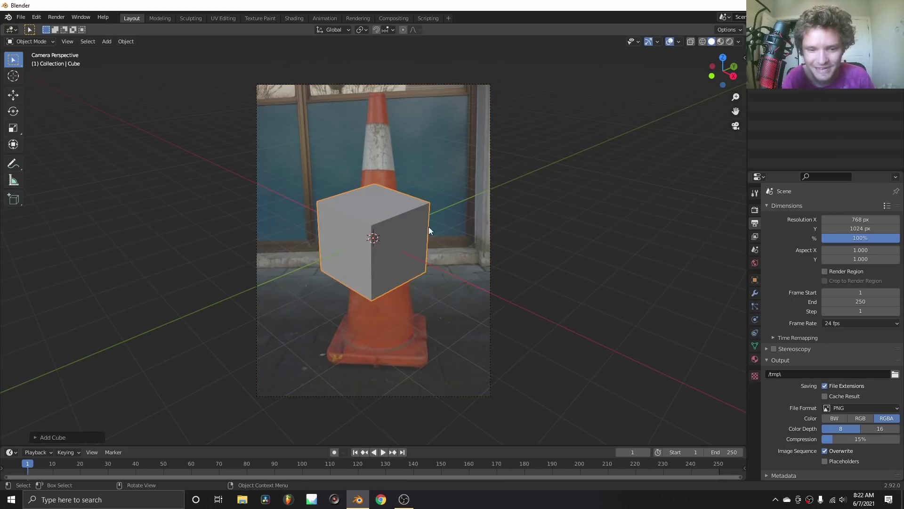
left_click(703, 42)
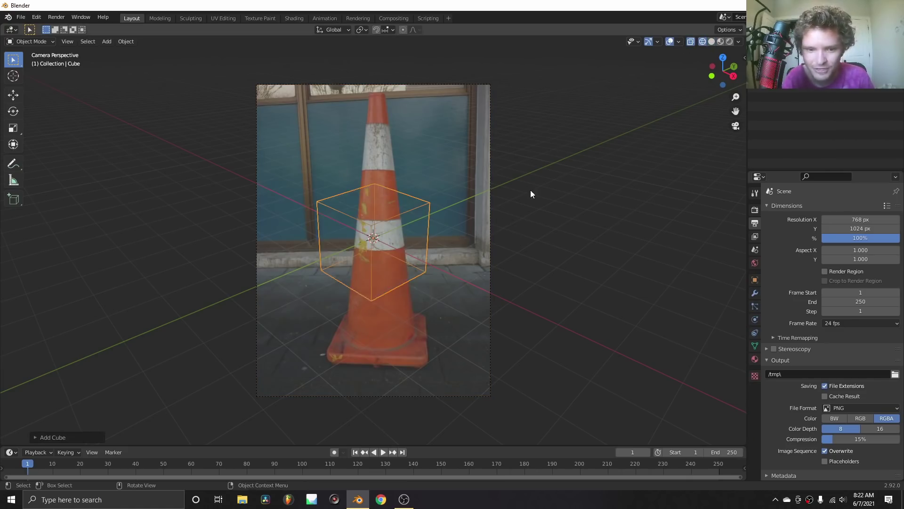
key("Tab")
key("s")
key("z")
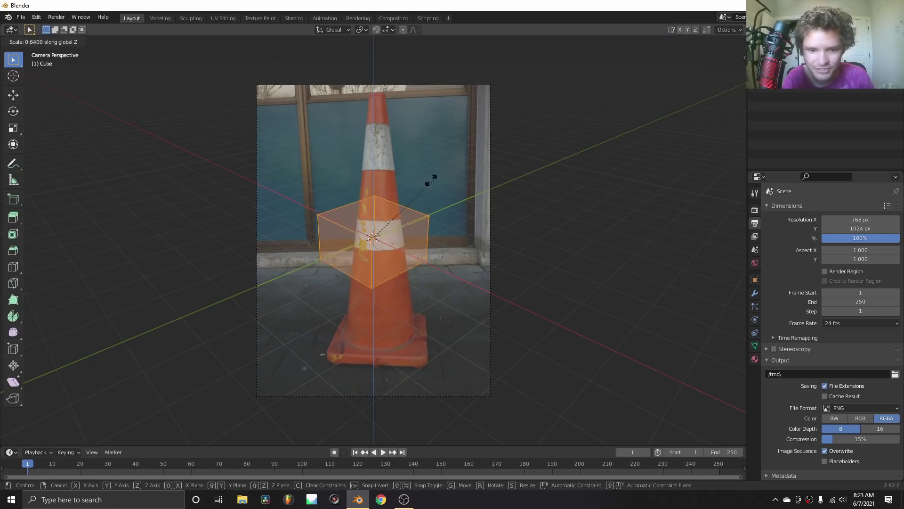
left_click(376, 208)
key("Tab")
Lock the camera to the view and orbit until the grid matches the photo's floor.
left_click(491, 219)
key("n")
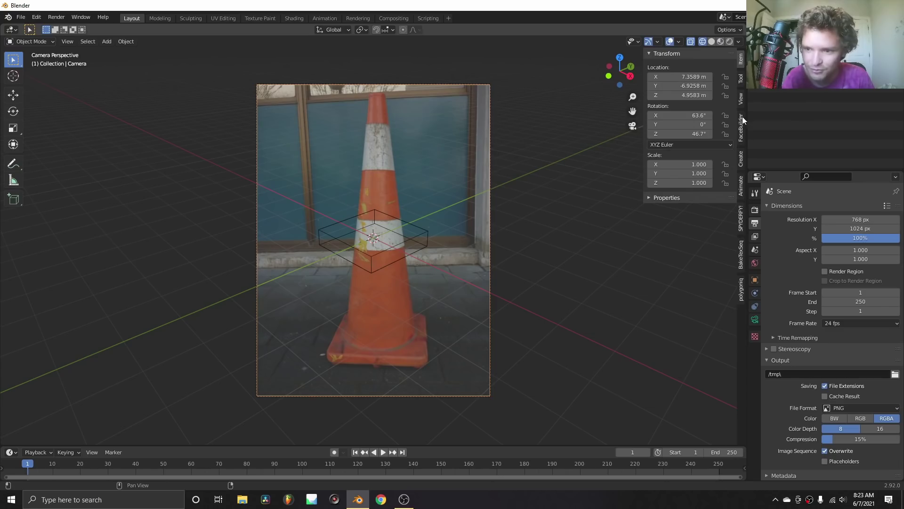
left_click(743, 99)
left_click(687, 171)
middle_click_drag(321, 256, 400, 351)
left_click(687, 170)
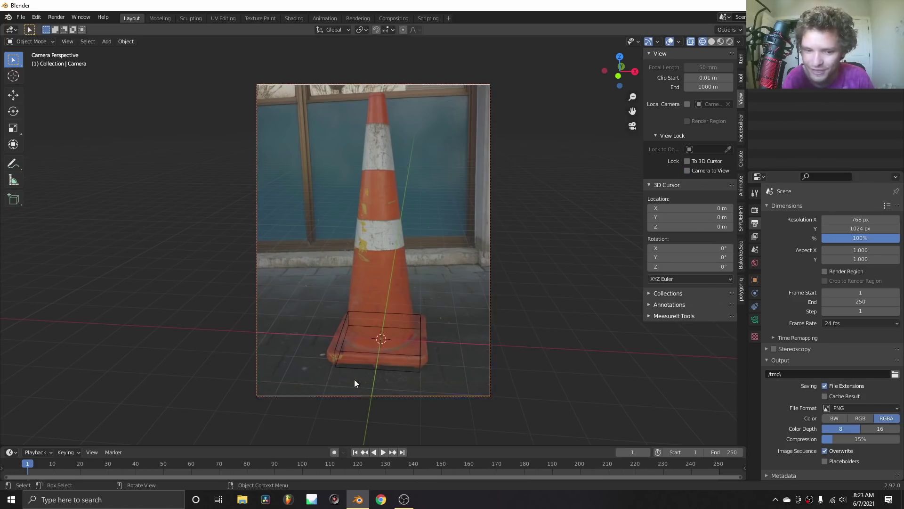
Resize the slab, widening it on X and Y to cover the cone's square base.
left_click(376, 349)
scroll(439, 343, "up", 1)
key("Tab")
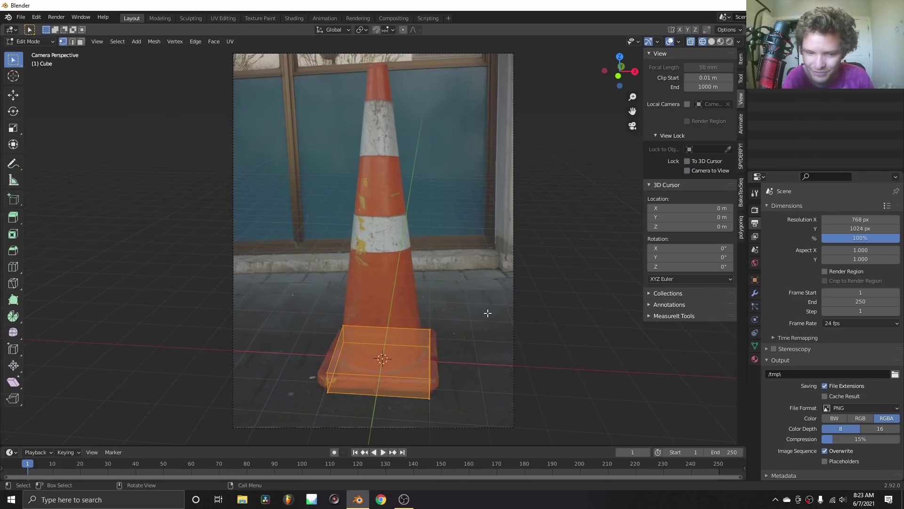
key("s")
left_click(438, 306)
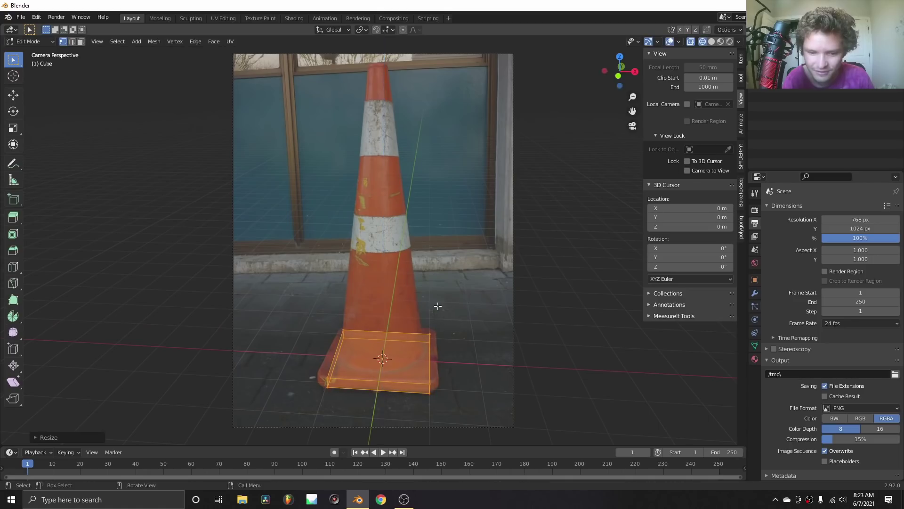
key("s")
key("shift+z")
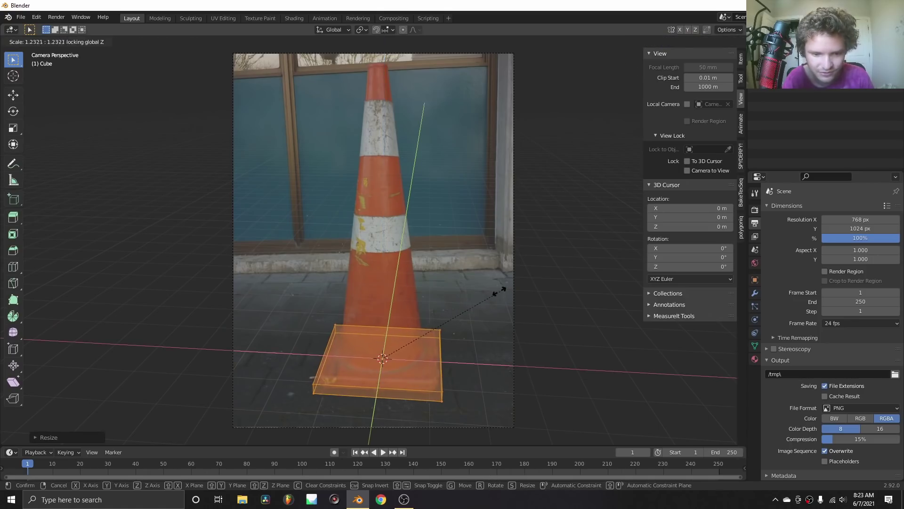
left_click(498, 290)
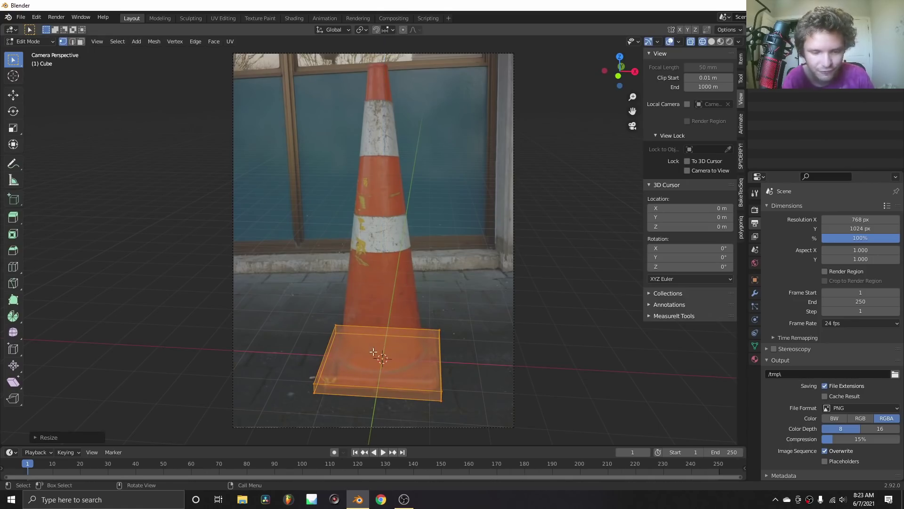
Select the slab's top face and inset it.
key("3")
left_click(374, 352)
middle_click_drag(374, 352, 455, 344)
key("i")
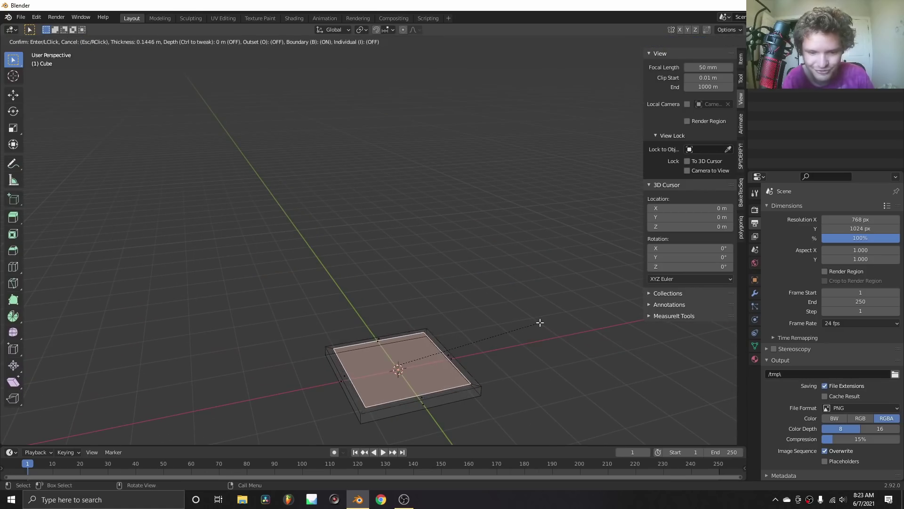
left_click(532, 322)
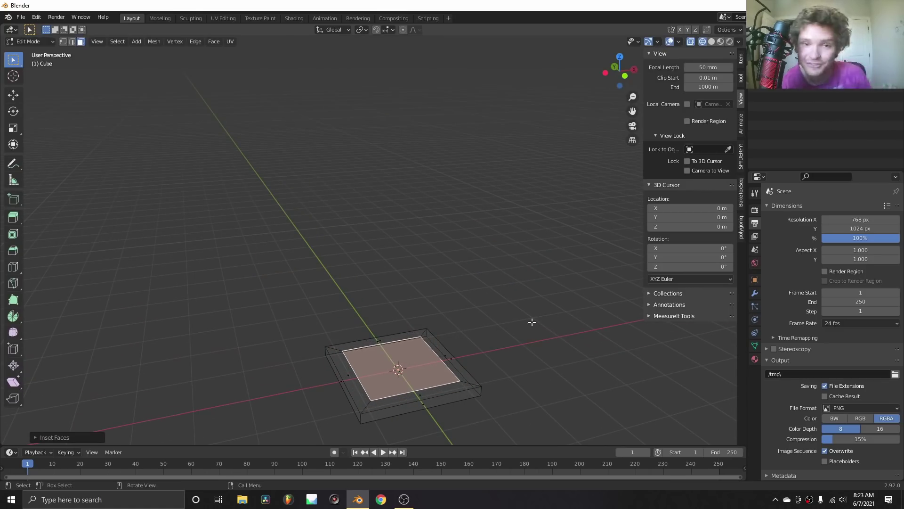
middle_click_drag(516, 332, 461, 265, "shift")
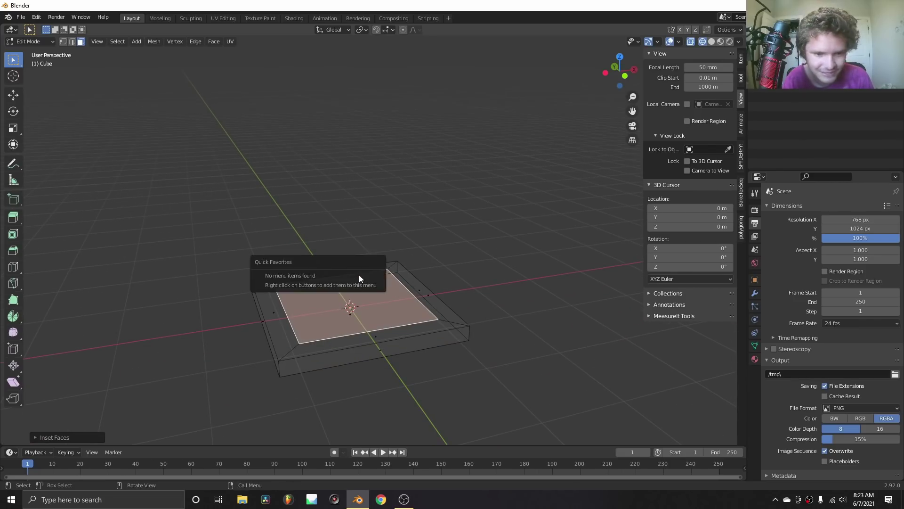
Subdivide the inner top face three times.
key("Tab")
key("q")
left_click(269, 240)
key("Tab")
right_click(343, 294)
left_click(343, 293)
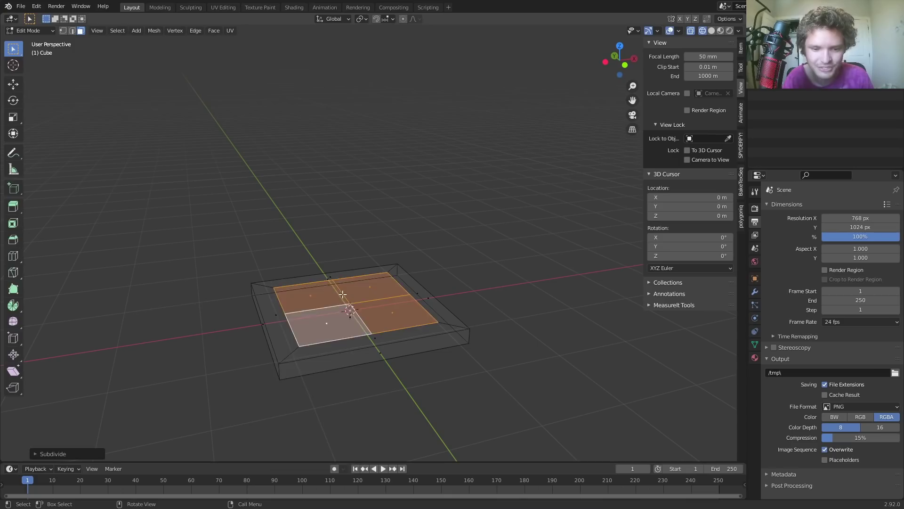
right_click(342, 294)
left_click(343, 294)
right_click(342, 294)
left_click(343, 294)
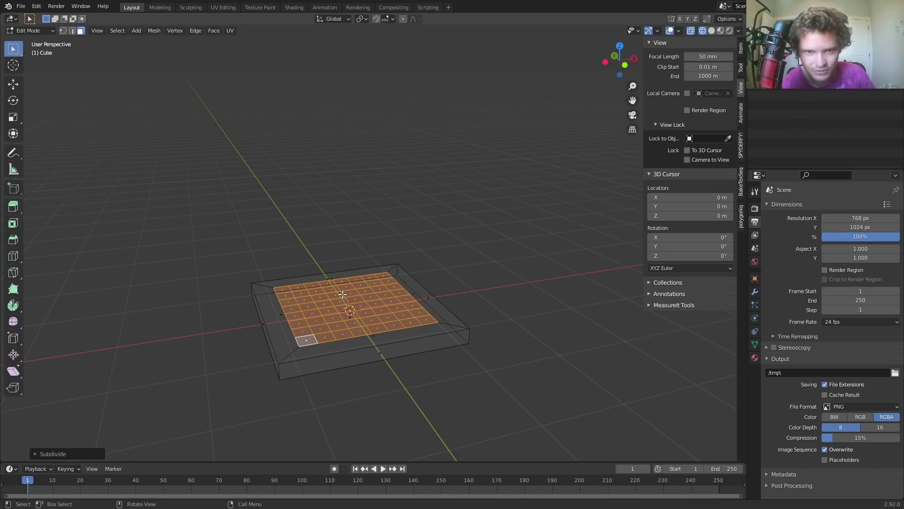
Dissolve the subdivided grid back into a single face.
middle_click_drag(360, 299, 373, 320)
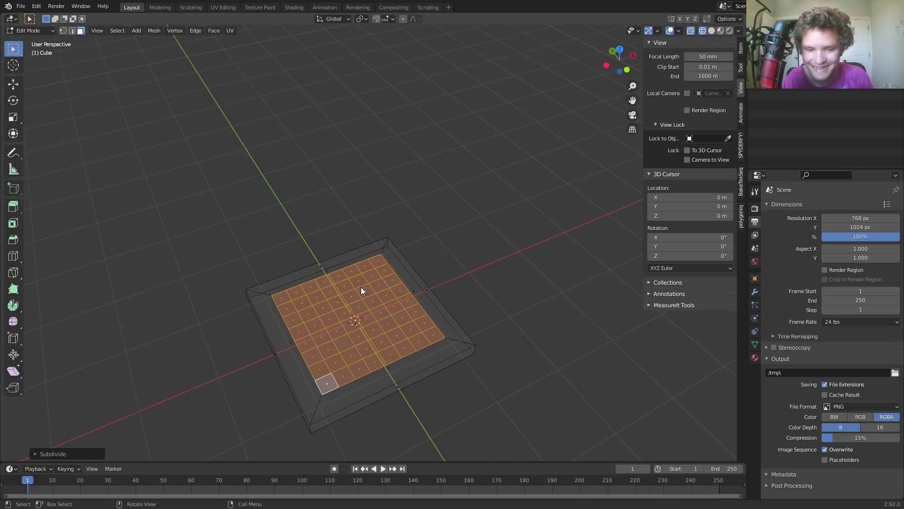
key("x")
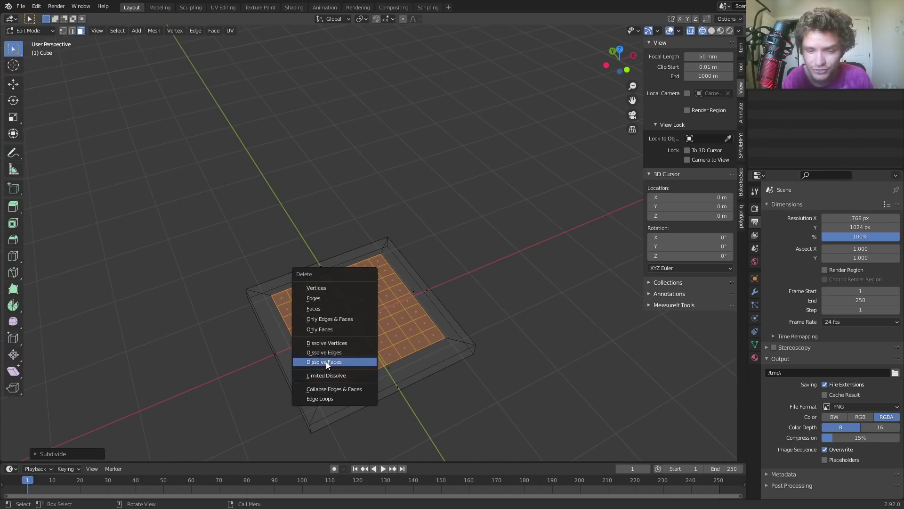
left_click(326, 360)
middle_click_drag(325, 361, 310, 315, "shift")
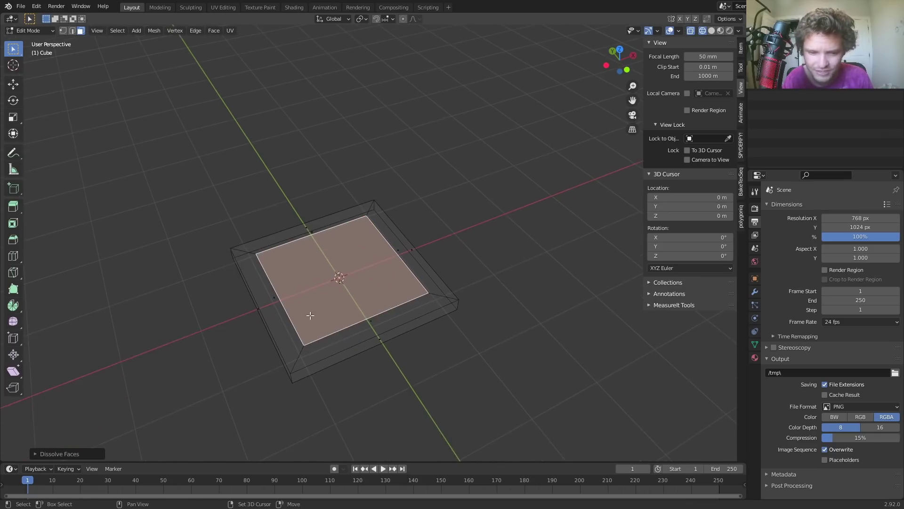
scroll(395, 294, "up", 2)
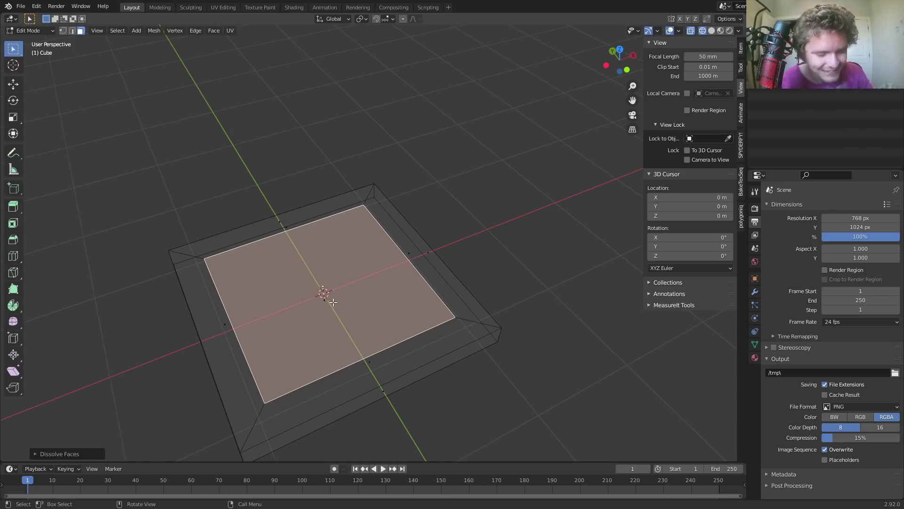
In vertex mode, apply To Sphere to the face via F3 search.
key("1")
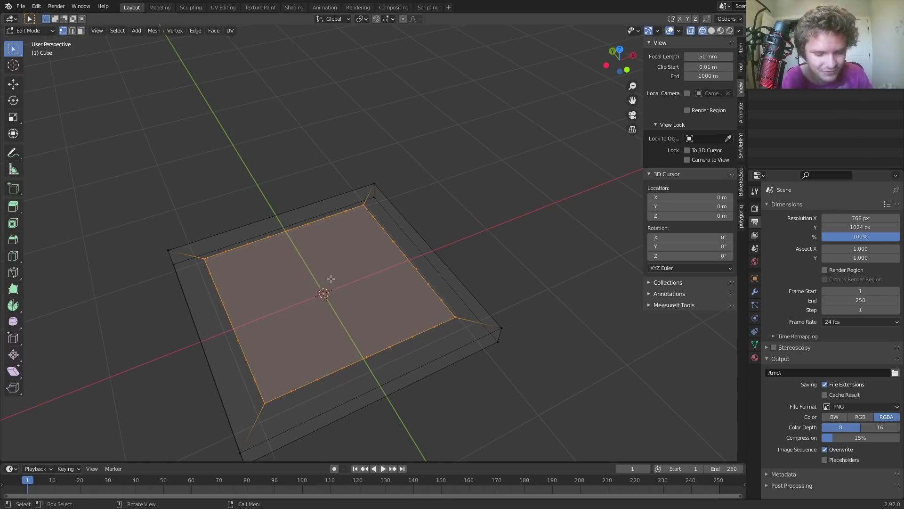
key("F3")
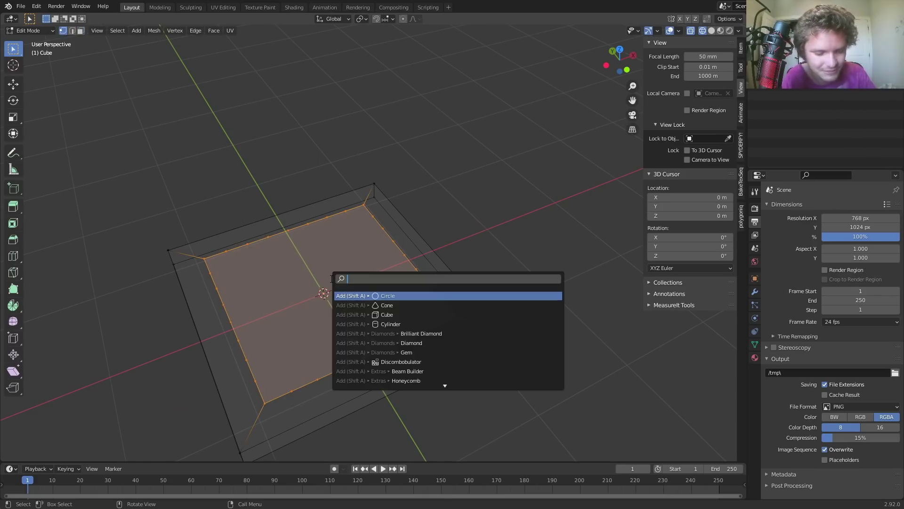
type("to sphere")
key("Return")
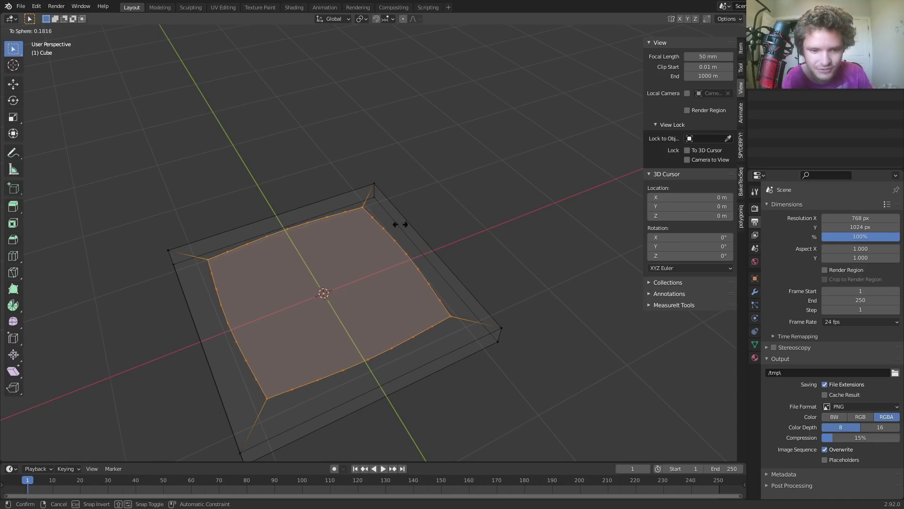
Set To Sphere to 1 for a full circle and extrude it upward into a cylinder.
type("1")
key("Return")
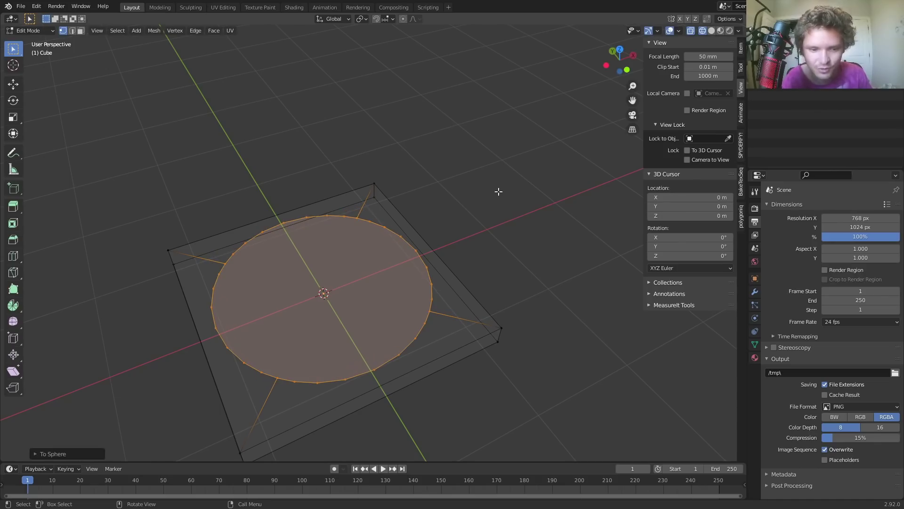
scroll(445, 239, "down", 3)
key("e")
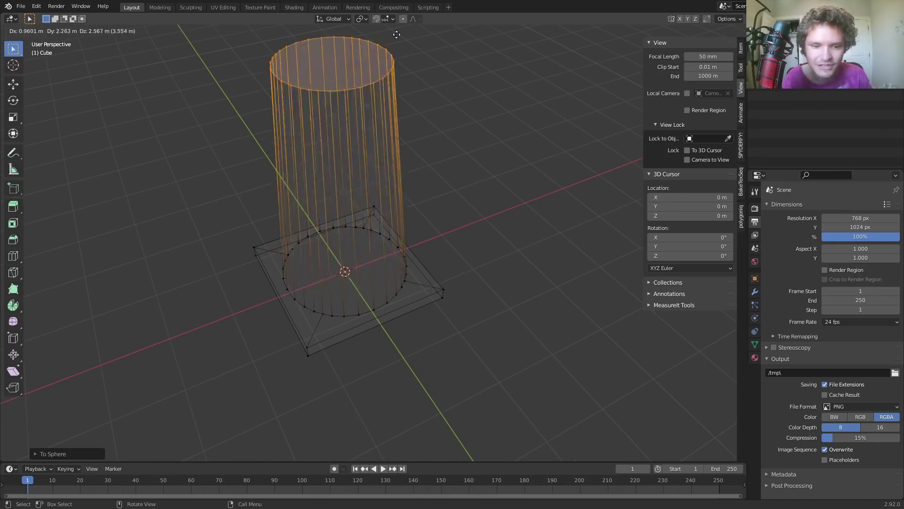
left_click(624, 119)
left_click(632, 116)
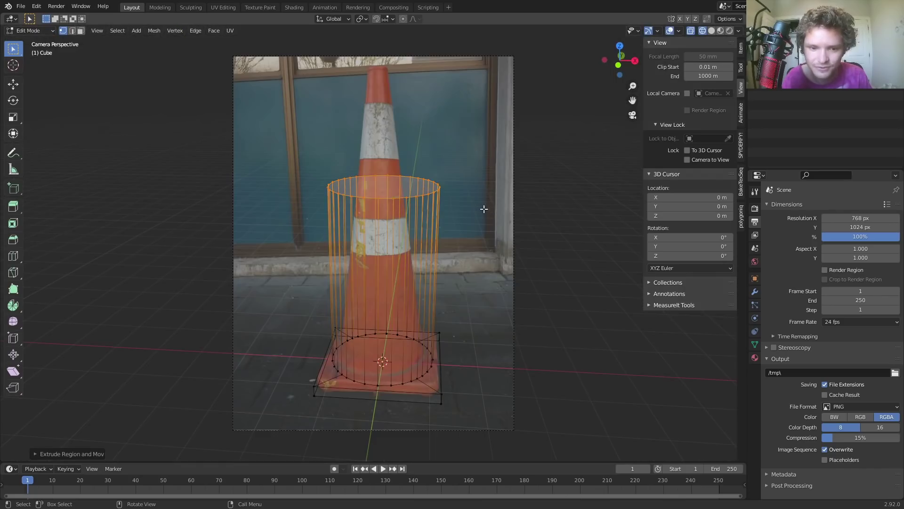
Raise the cylinder's top along Z to the photo's cone tip and shrink it to a point.
key("g")
key("z")
left_click(471, 86)
key("s")
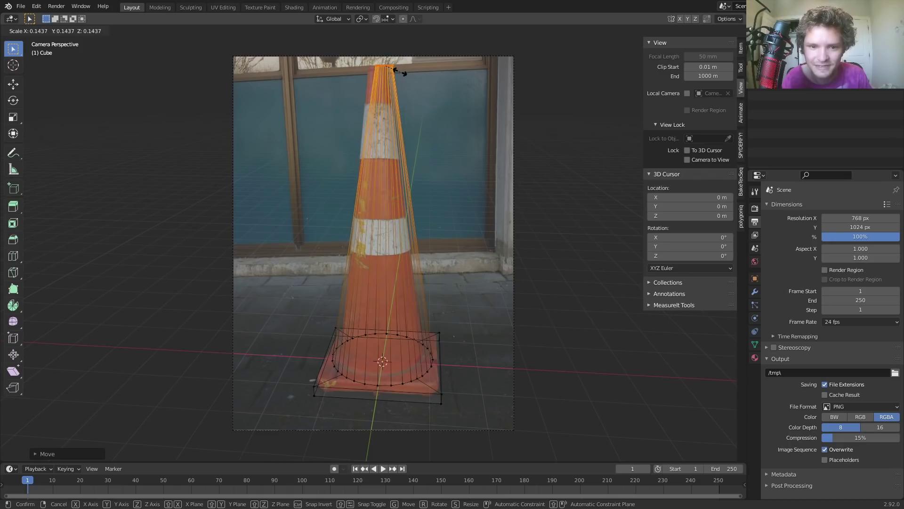
left_click(401, 75)
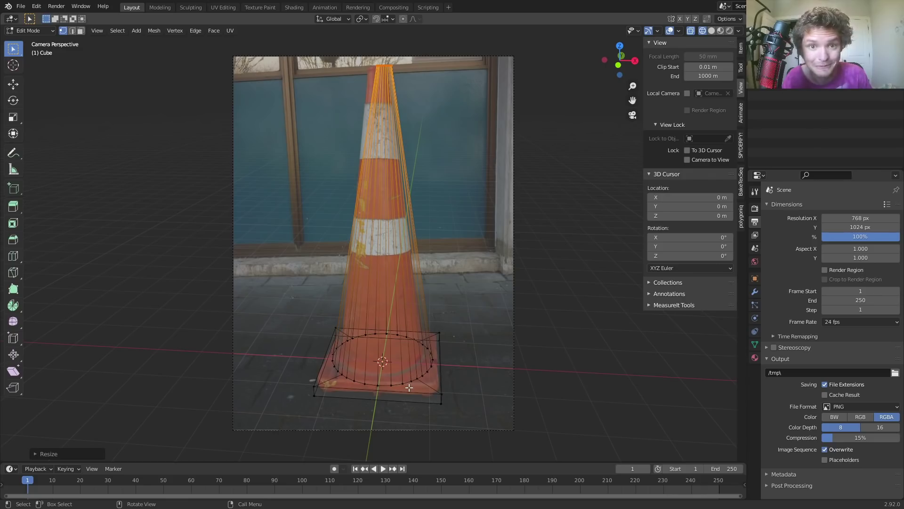
Switch to edge mode and select the cone's bottom edge loop.
key("2")
key("alt+a")
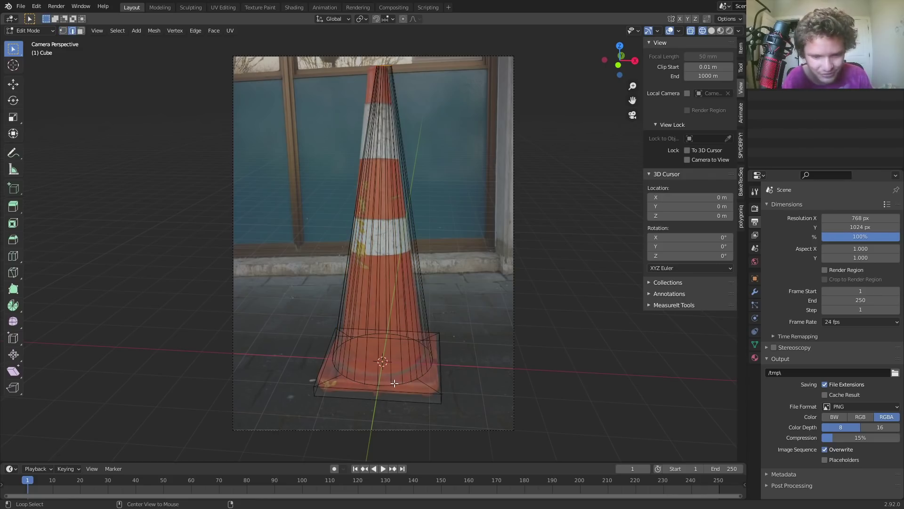
left_click(394, 382, "alt")
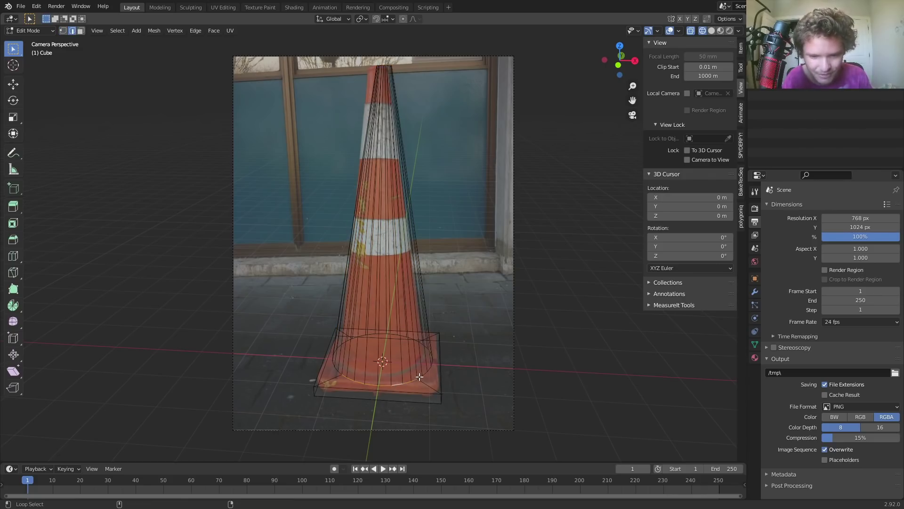
middle_click_drag(419, 377, 440, 389)
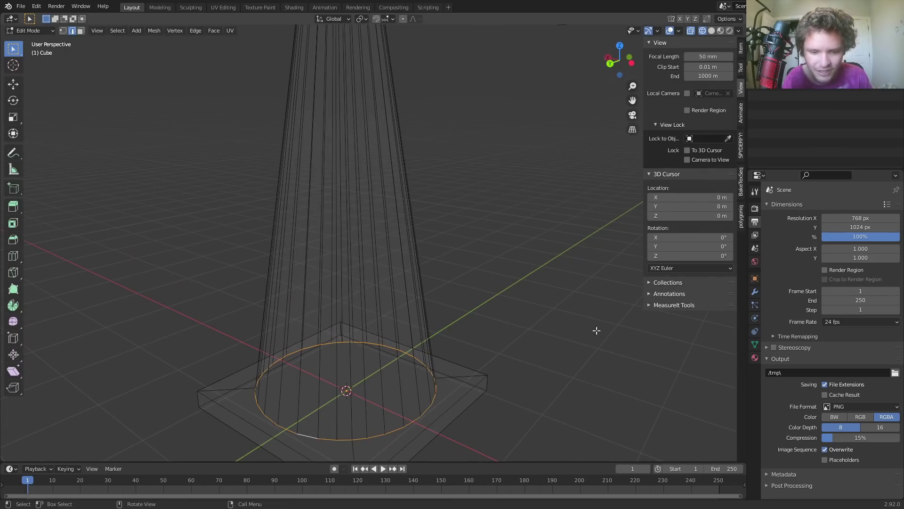
Scale the cone's bottom edge loop down slightly.
key("s")
left_click(583, 323)
middle_click_drag(407, 339, 415, 280, "shift")
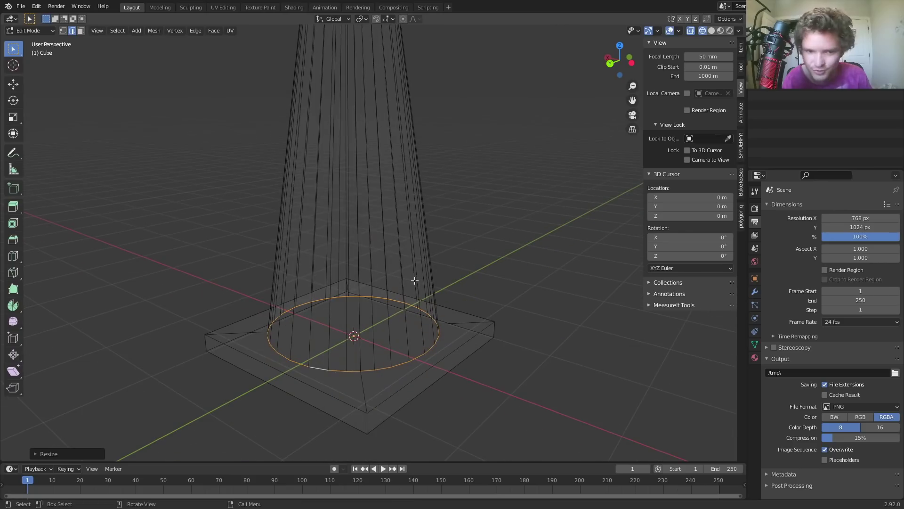
left_click(522, 420)
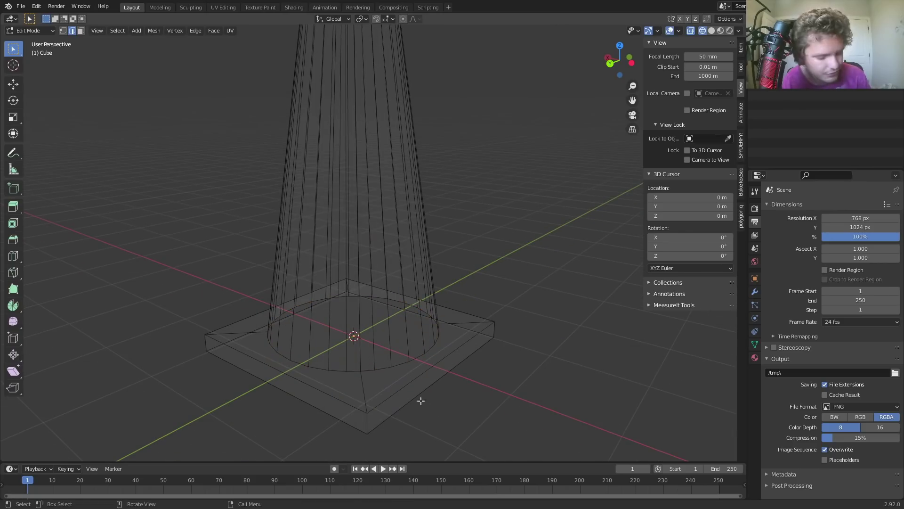
Bevel the base's vertical corner edges to round its corners.
left_click(367, 420, "alt")
middle_click_drag(381, 405, 410, 347)
key("ctrl+b")
scroll(493, 342, "up", 3)
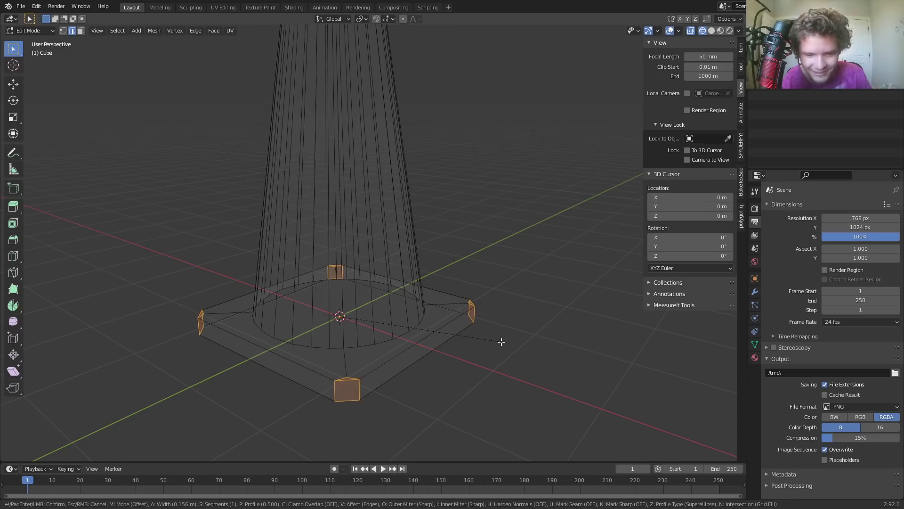
scroll(518, 347, "up", 1)
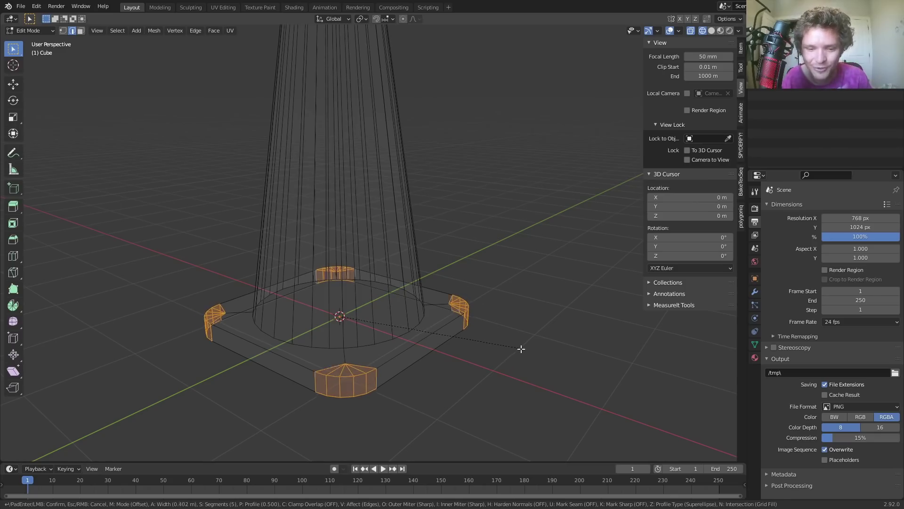
left_click(521, 348)
Bevel the base's two outer rim edge loops.
scroll(432, 365, "up", 2)
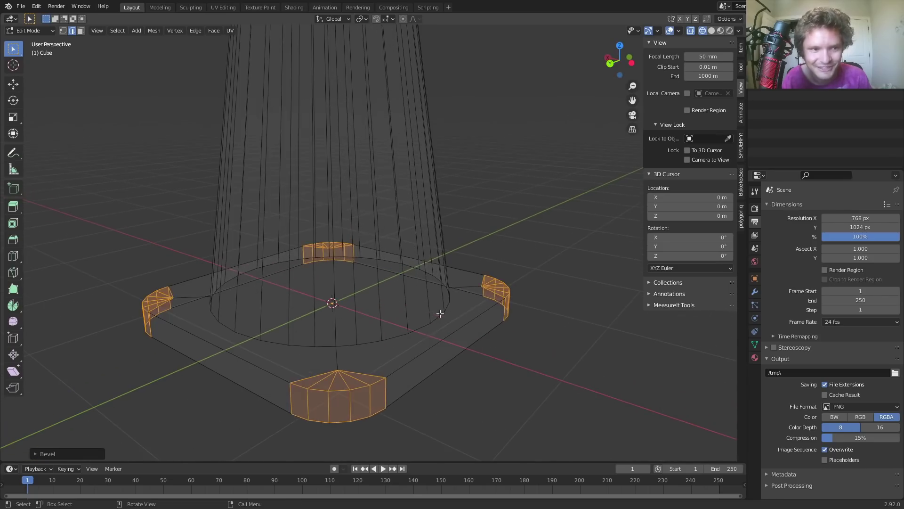
left_click(425, 357, "alt")
left_click(430, 375, "alt+shift")
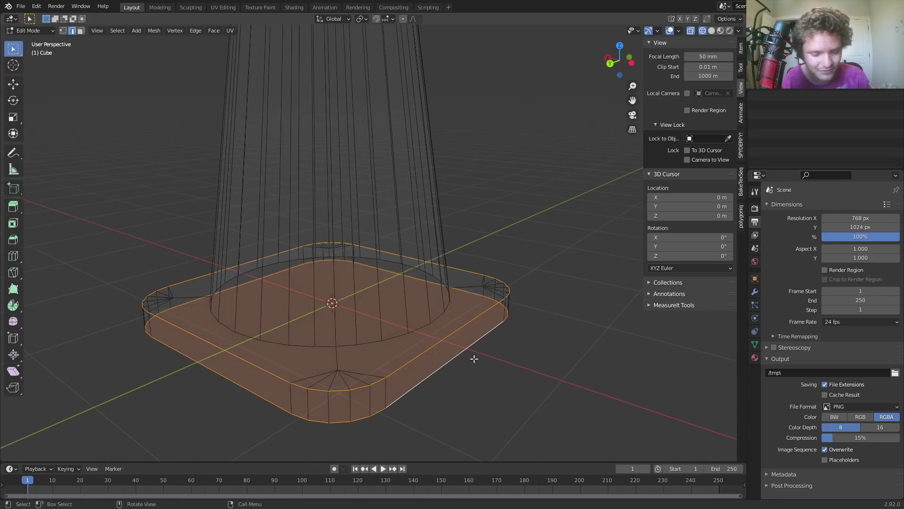
key("ctrl+b")
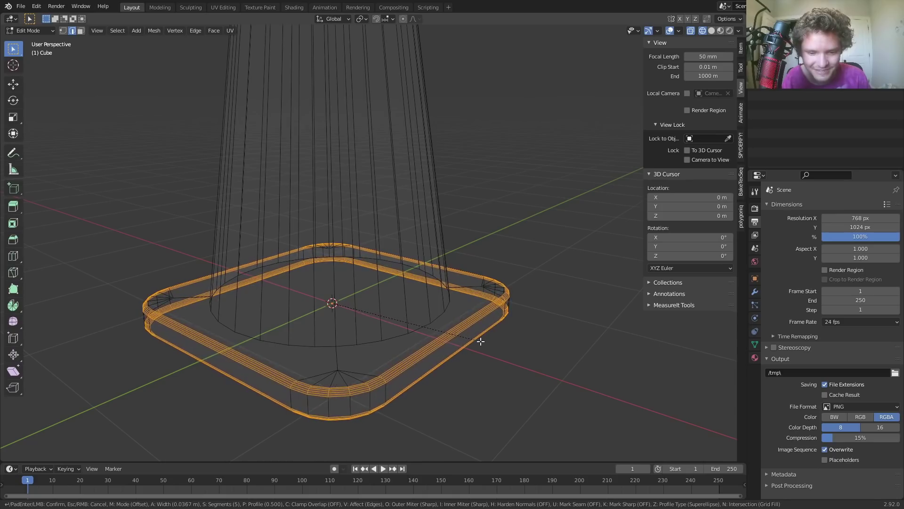
left_click(480, 340)
left_click(480, 340, "ctrl")
key("ctrl+b")
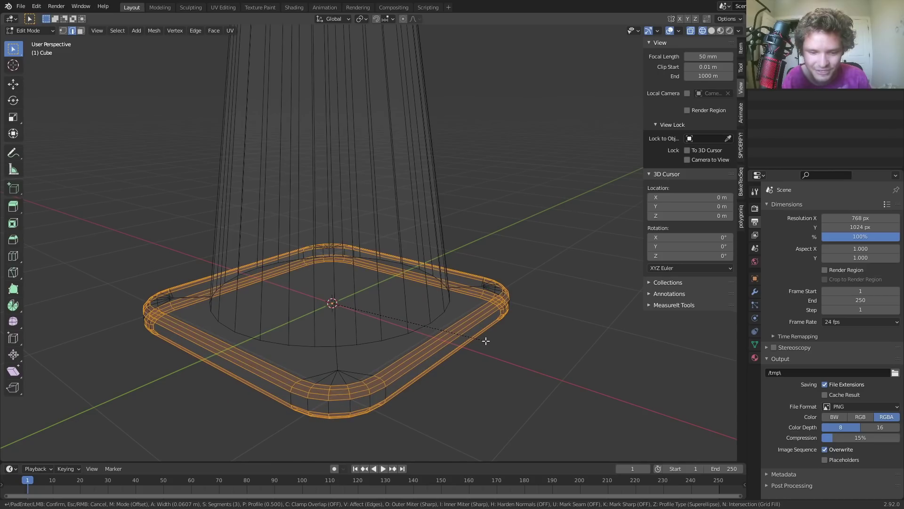
left_click(445, 337)
key("space")
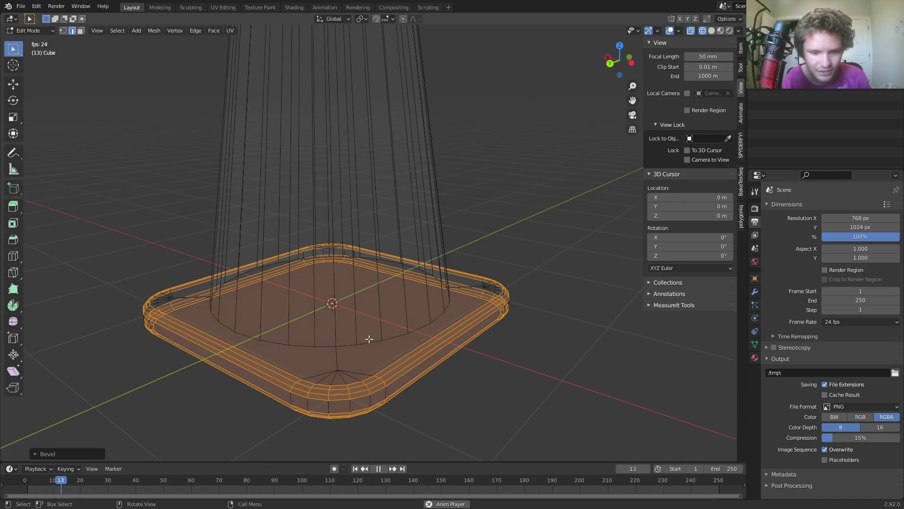
key("Escape")
Bevel the loop where the cone meets the base and return to Object Mode.
left_click(369, 338, "alt")
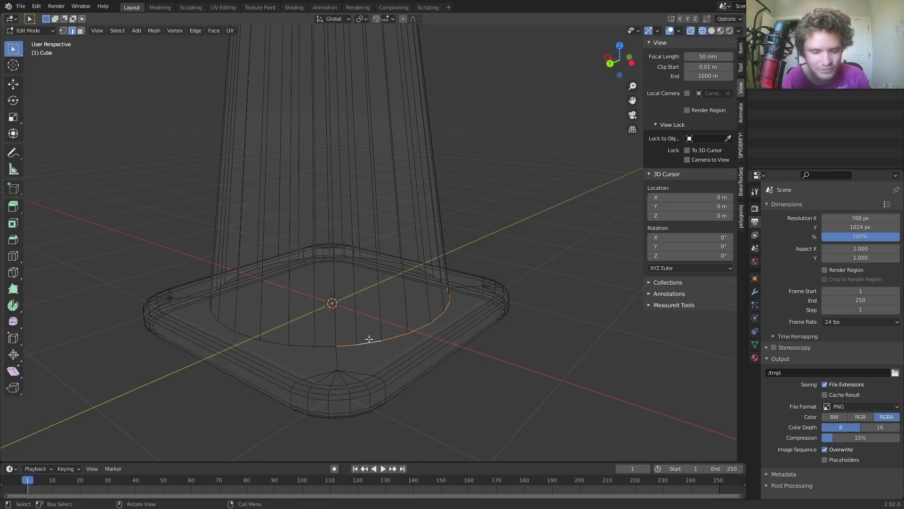
middle_click_drag(301, 343, 409, 332)
key("ctrl+b")
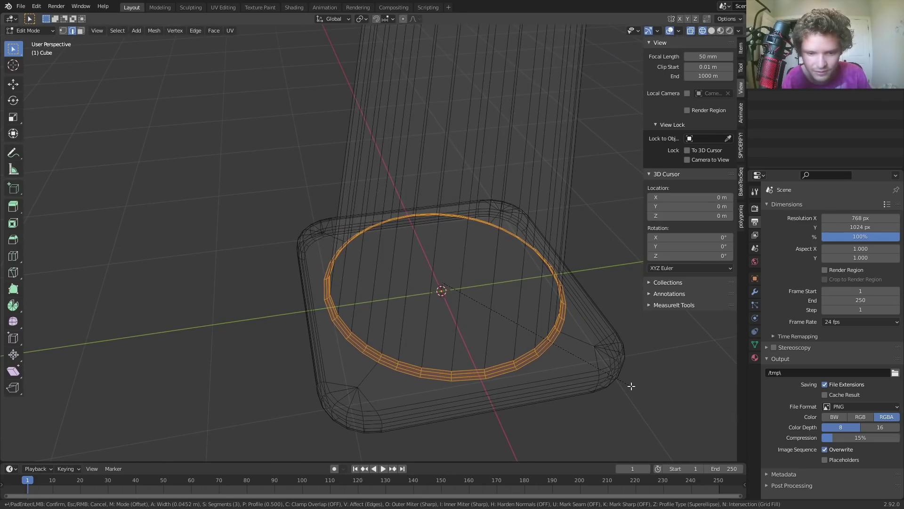
left_click(630, 439)
scroll(460, 268, "down", 4)
middle_click_drag(459, 268, 351, 122, "shift")
key("Tab")
In the Shading workspace, create a new cone material named 'theconeisavailableonpatreon'.
left_click(711, 30)
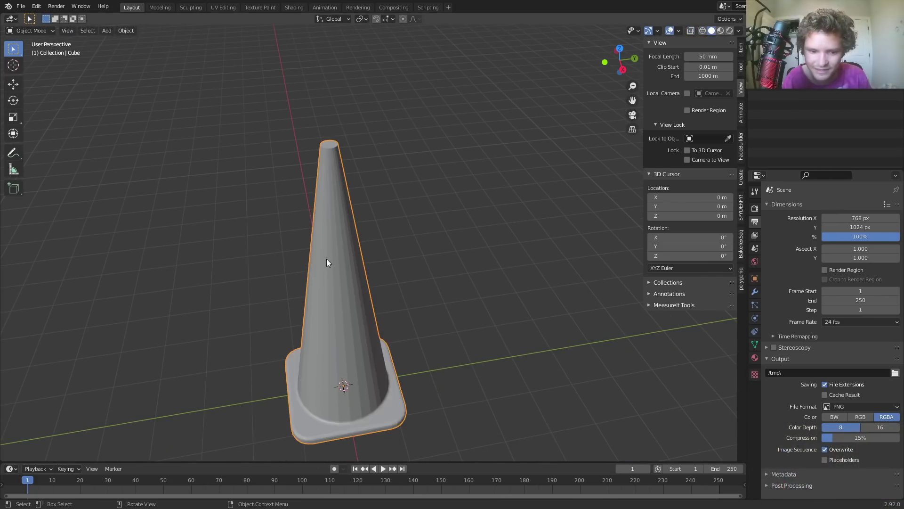
middle_click_drag(322, 261, 276, 242)
scroll(369, 272, "down", 2)
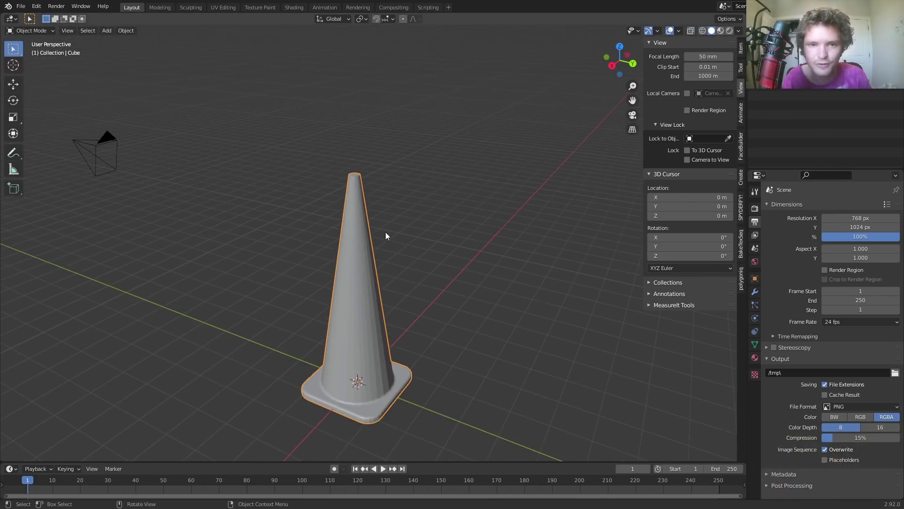
left_click(291, 7)
left_click(458, 296)
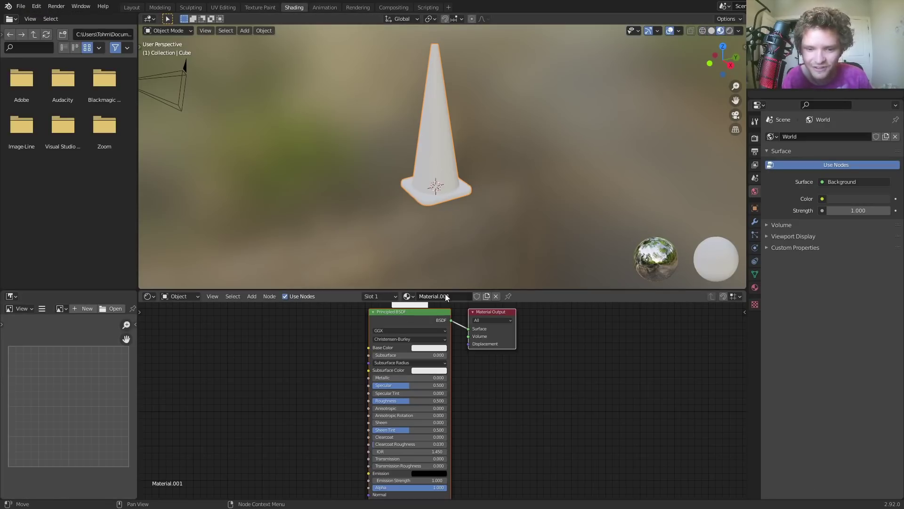
double_click(445, 296)
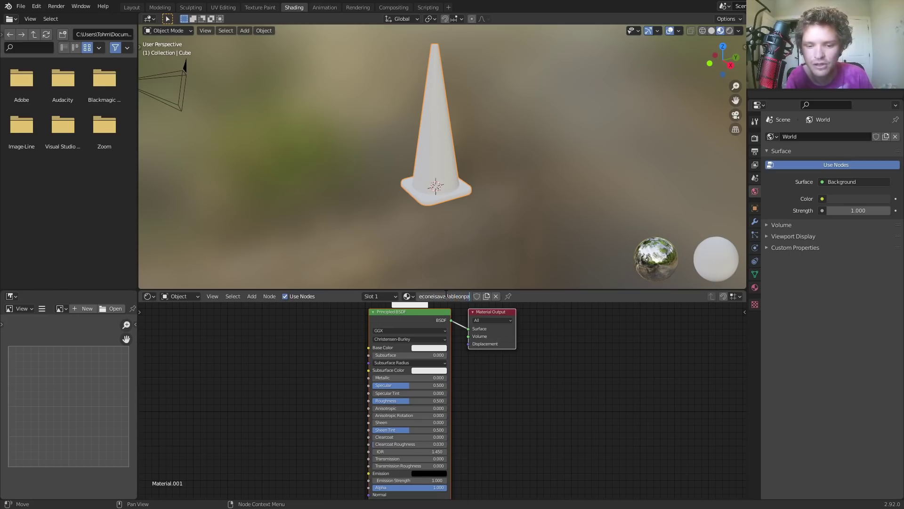
type("theconeisavailableonpatreon")
key("Return")
Add an Image Texture node to the material's node tree.
scroll(462, 412, "up", 2)
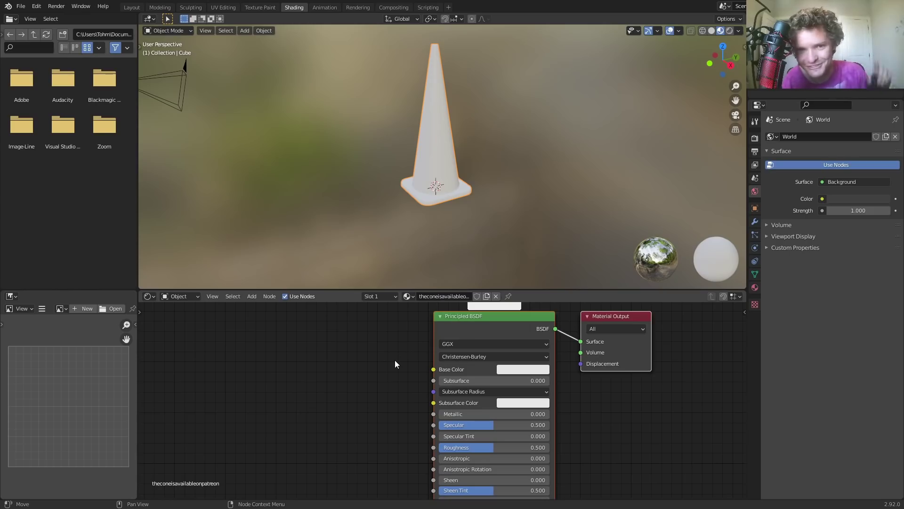
middle_click_drag(393, 368, 394, 407, "ctrl")
key("shift+a")
left_click(299, 348)
type("im")
key("Return")
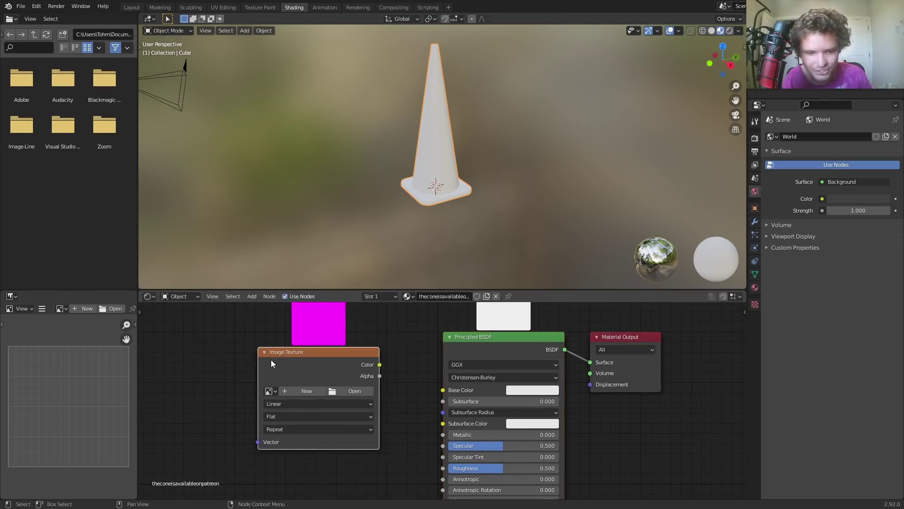
Load thecone.jpg into the texture node and link its Color to Base Color.
left_click(269, 391)
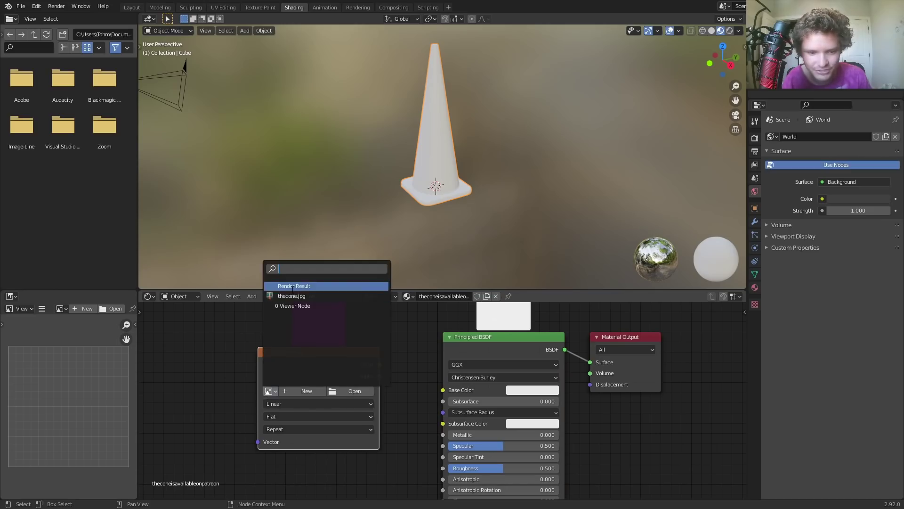
key("Return")
left_click(269, 391)
left_click(301, 296)
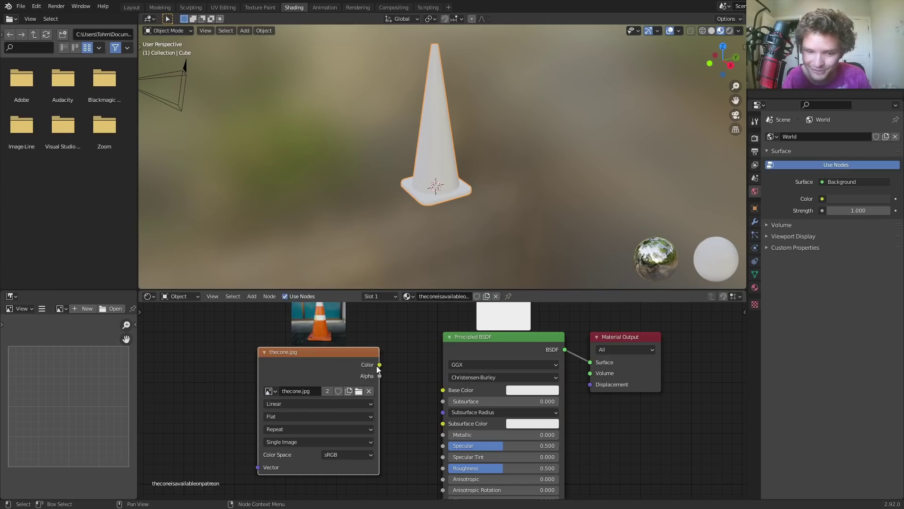
left_click_drag(380, 364, 443, 390)
middle_click_drag(350, 360, 378, 391)
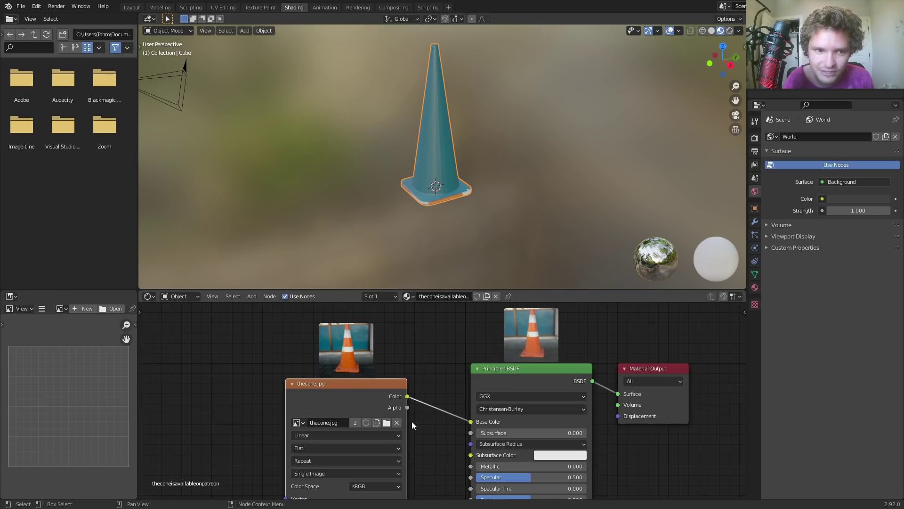
In UV Editing with Material Preview shading, select the whole cone mesh and reposition its UV islands.
left_click(221, 7)
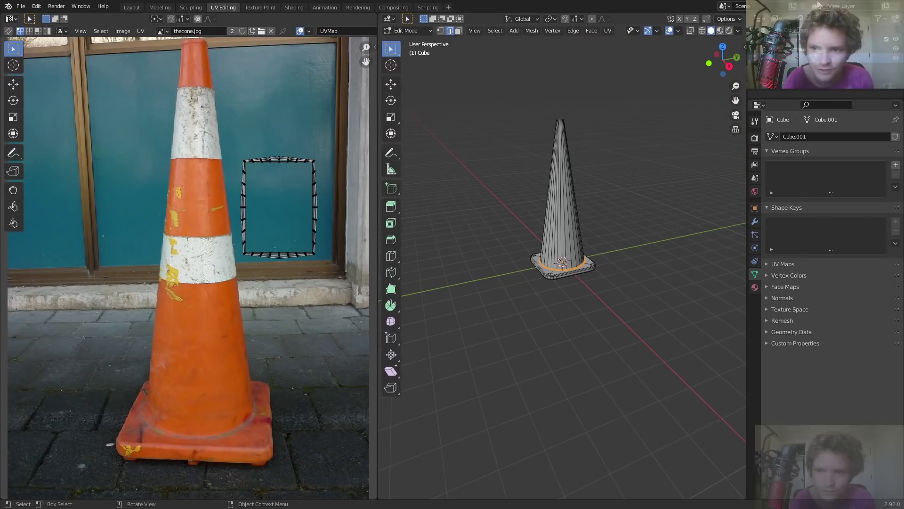
left_click(719, 30)
scroll(568, 222, "up", 3)
key("a")
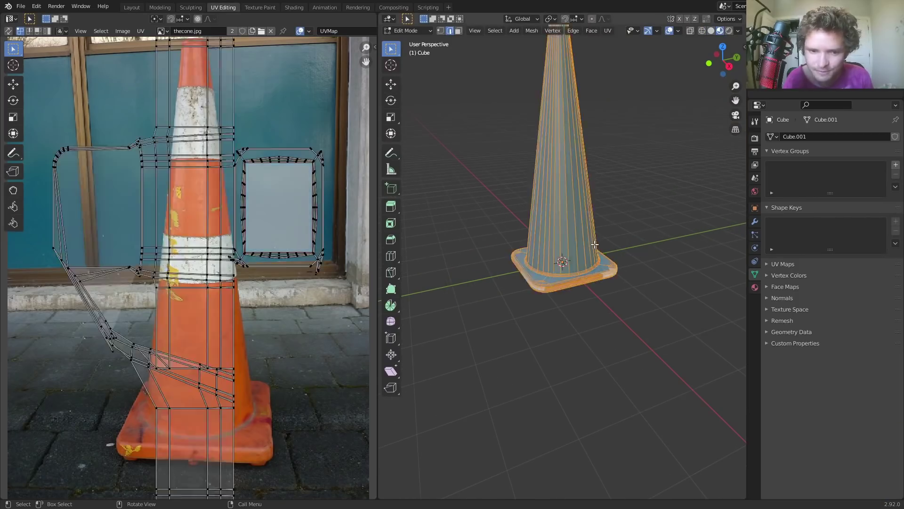
key("g")
left_click(216, 275)
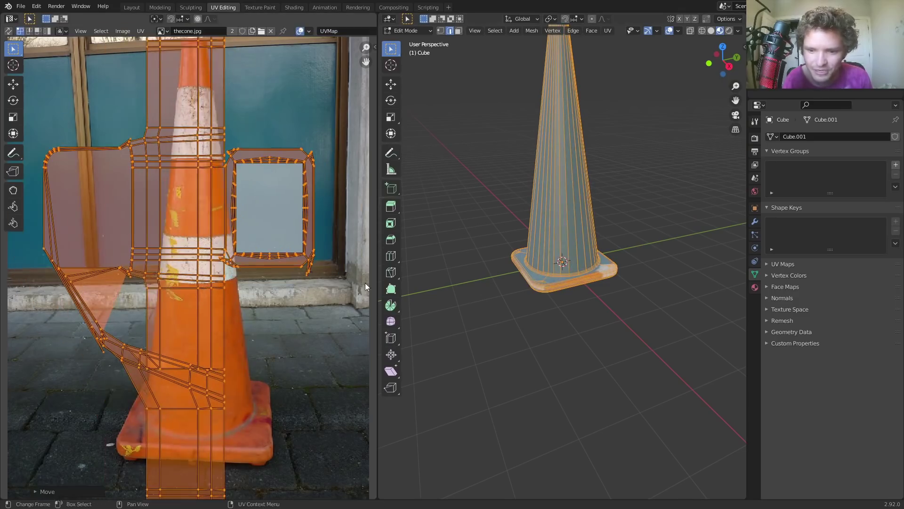
Look through the scene camera, select all, and Project from View onto thecone.jpg.
middle_click_drag(555, 325, 525, 338)
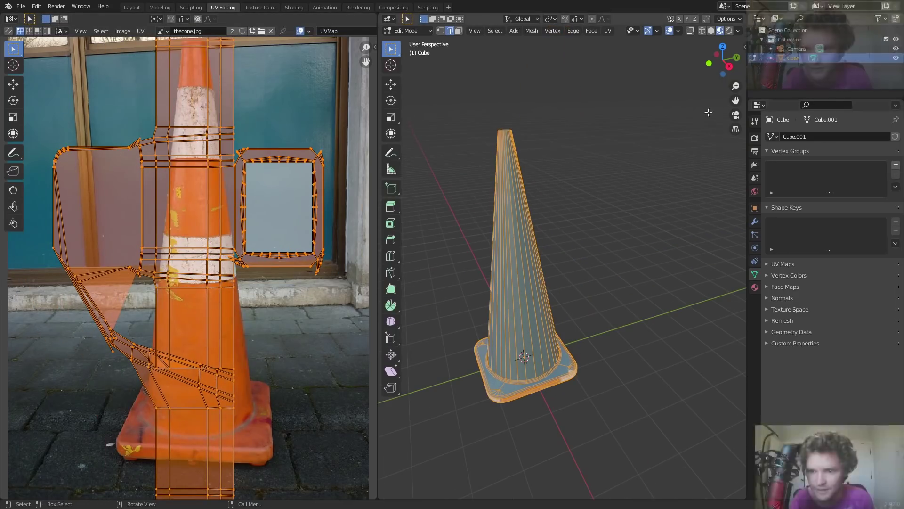
key("alt+a")
key("KP_0")
key("a")
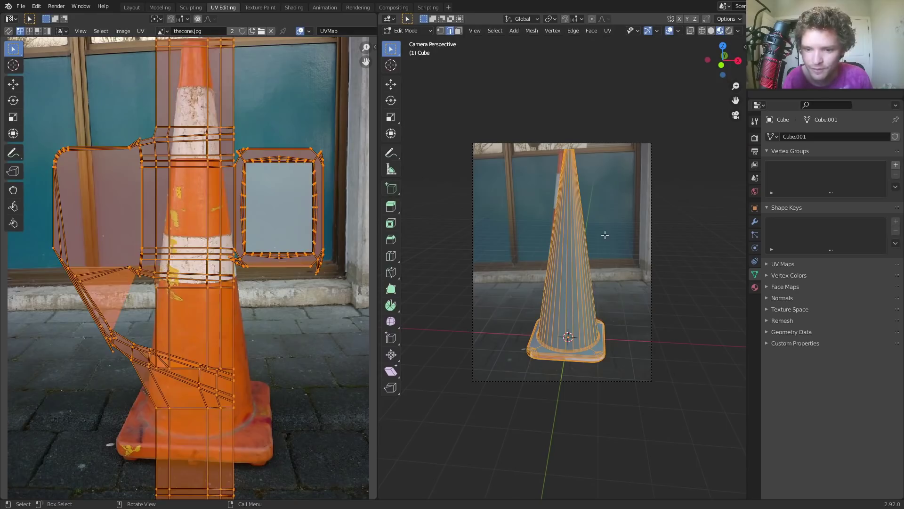
scroll(187, 299, "down", 5)
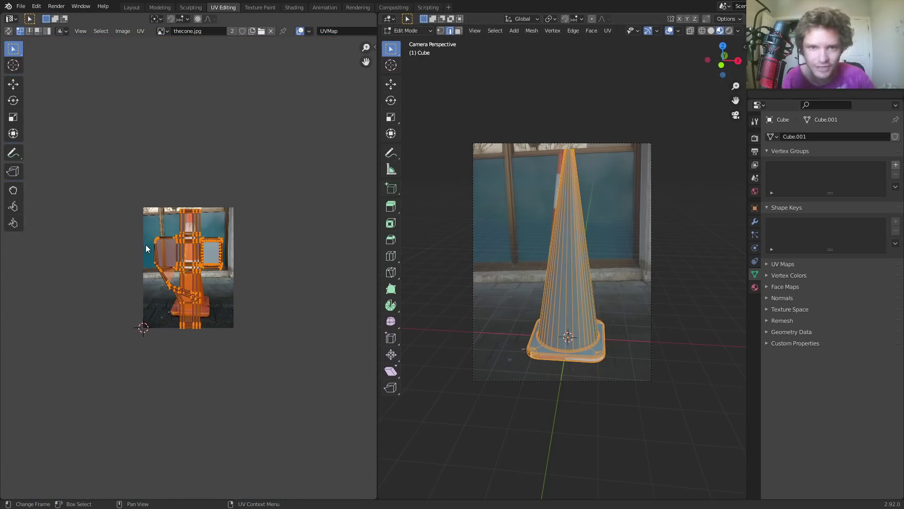
scroll(594, 240, "up", 2)
key("u")
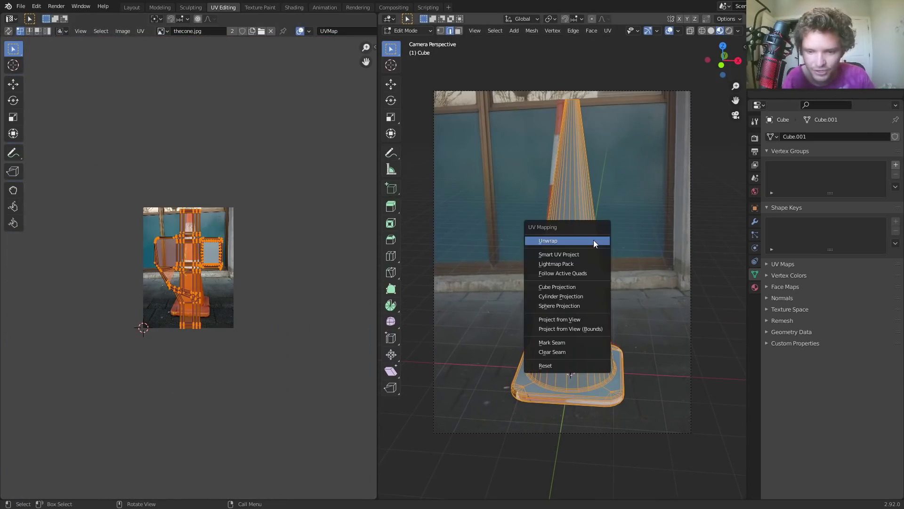
left_click(558, 319)
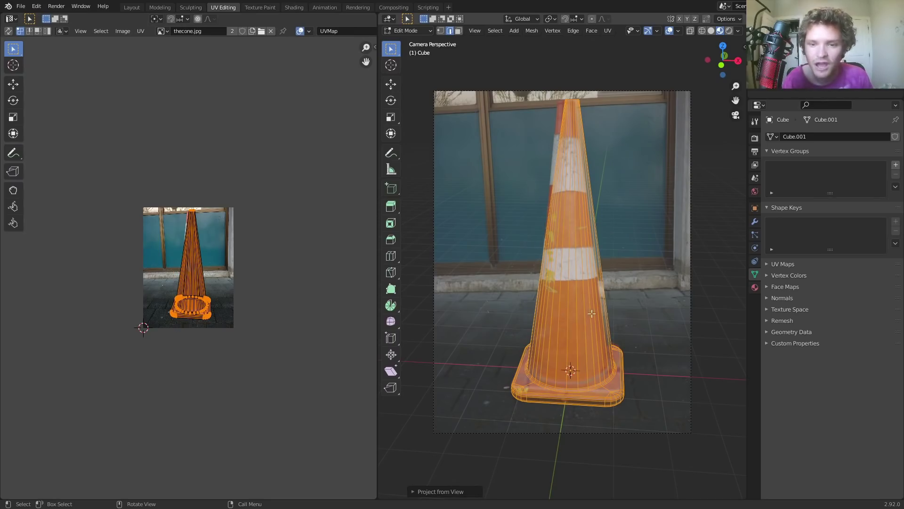
Check the projected texture in object mode, then return to edit mode with see-through wireframe shading.
key("Tab")
middle_click_drag(586, 276, 634, 284)
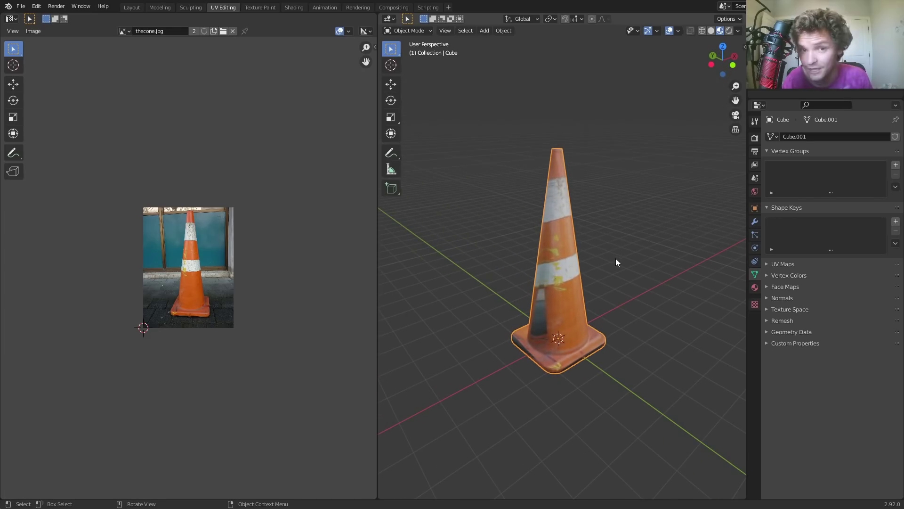
left_click(736, 115)
key("Tab")
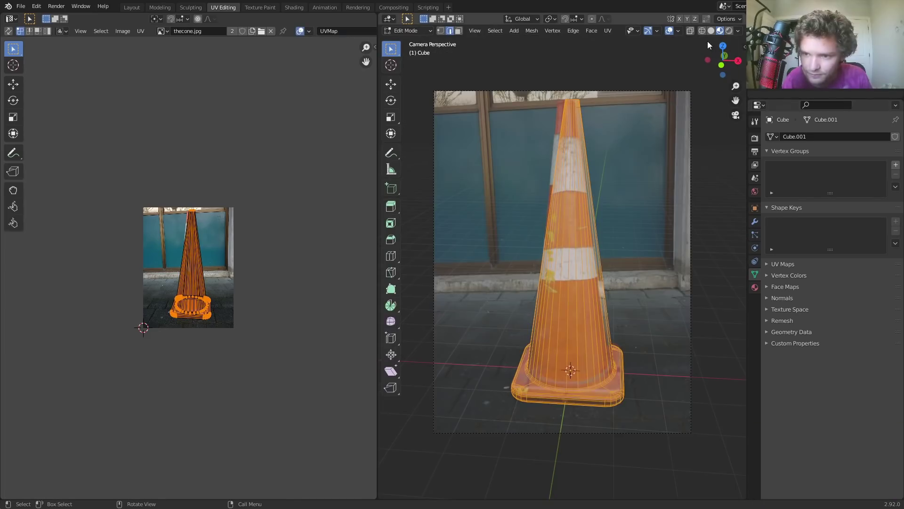
left_click(702, 31)
scroll(563, 262, "up", 2)
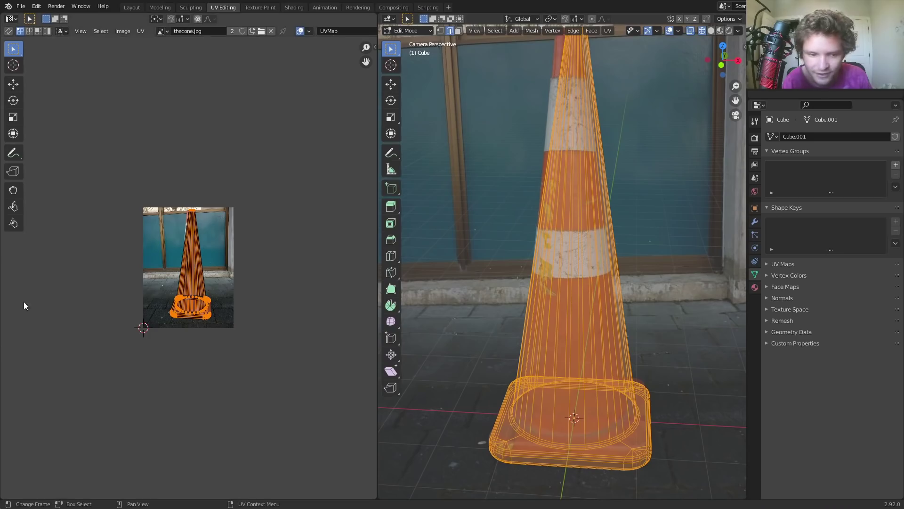
scroll(75, 284, "up", 4)
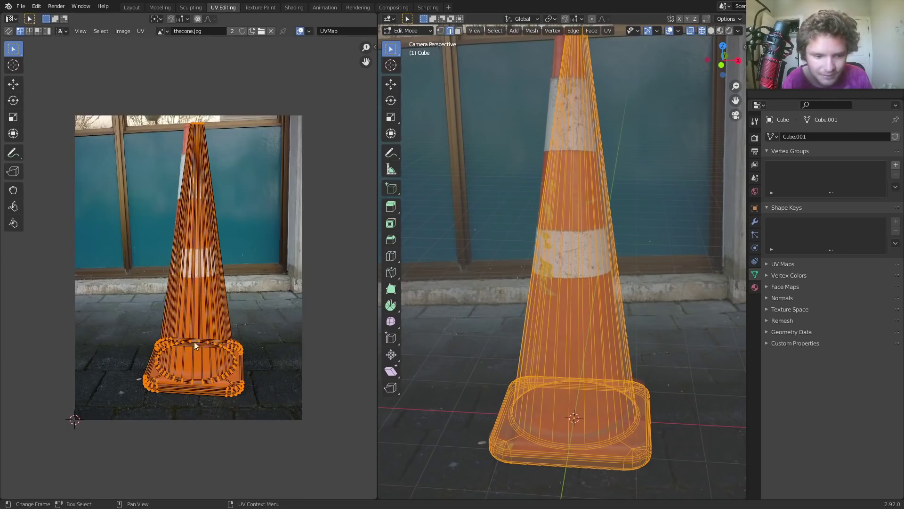
middle_click_drag(194, 341, 164, 377)
Maximize the UV editor, then move and rescale the UV island to sit over the photo's cone.
key("ctrl+space")
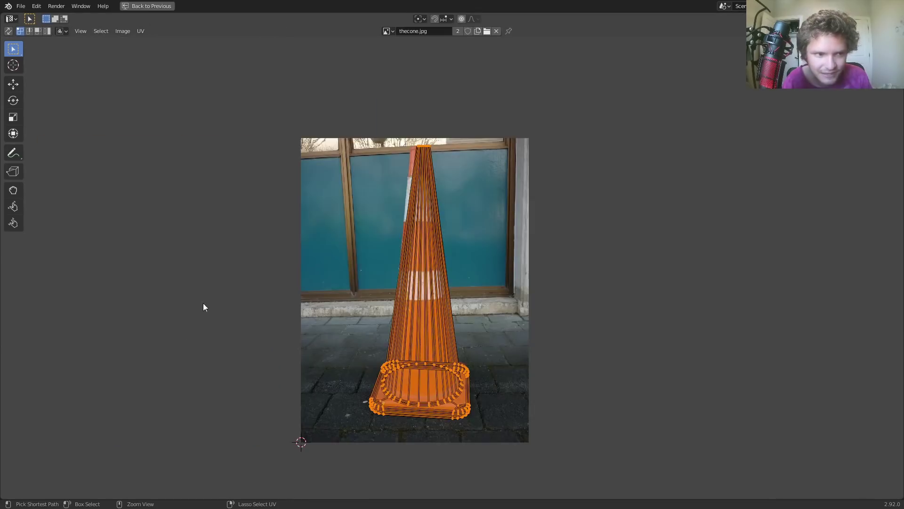
middle_click_drag(380, 177, 262, 326)
scroll(194, 351, "up", 4)
middle_click_drag(194, 352, 393, 269)
scroll(329, 283, "up", 2)
key("g")
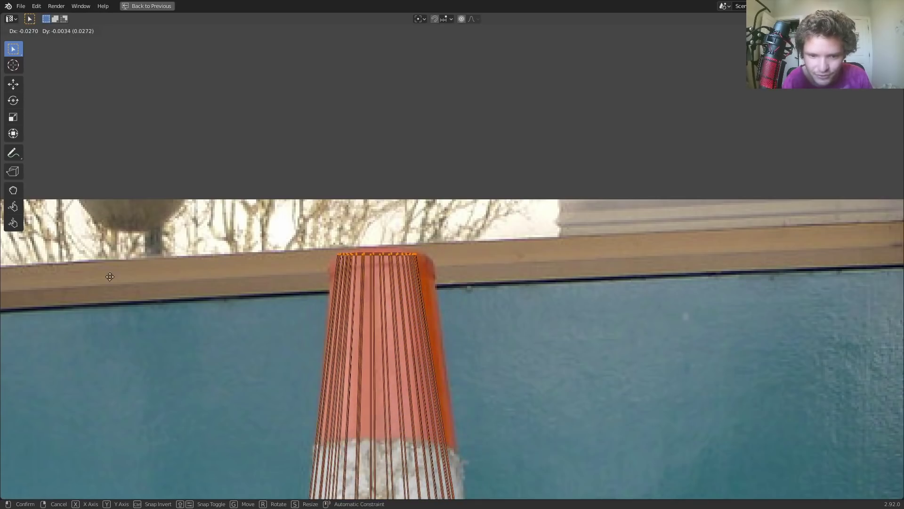
left_click(175, 280)
key("s")
left_click(468, 279)
key("s")
left_click(468, 279)
With proportional editing on, fit the lower-left and lower-right base corner UVs to the photo.
scroll(469, 279, "down", 1)
scroll(468, 279, "down", 3)
middle_click_drag(452, 358, 419, 225)
scroll(404, 272, "up", 2)
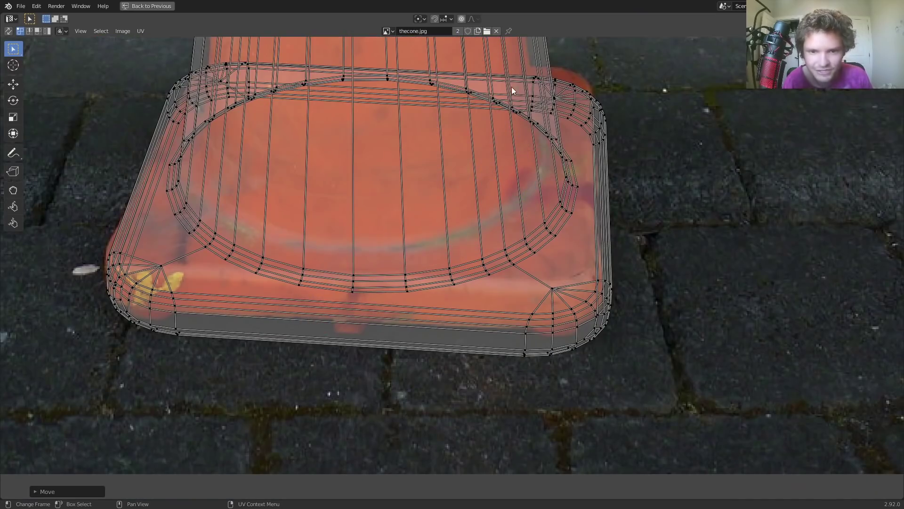
left_click(465, 21)
left_click_drag(54, 384, 167, 245)
key("g")
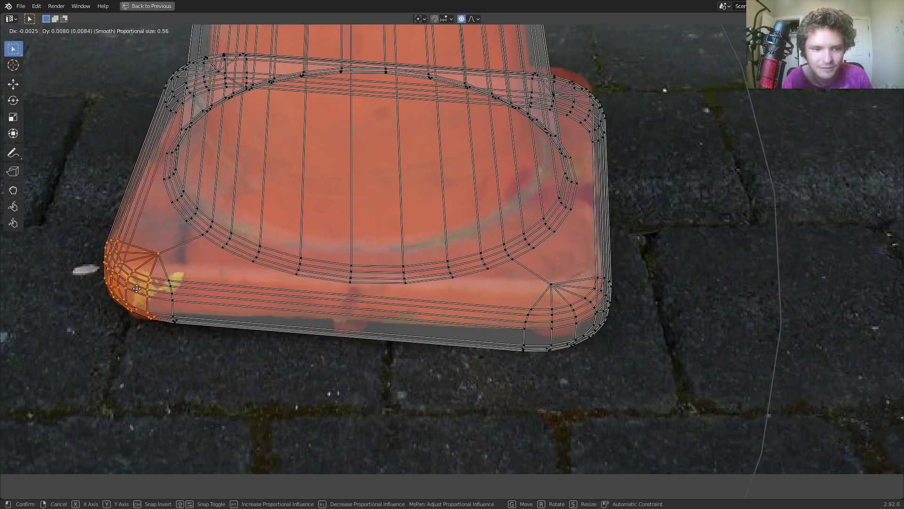
scroll(143, 301, "up", 5)
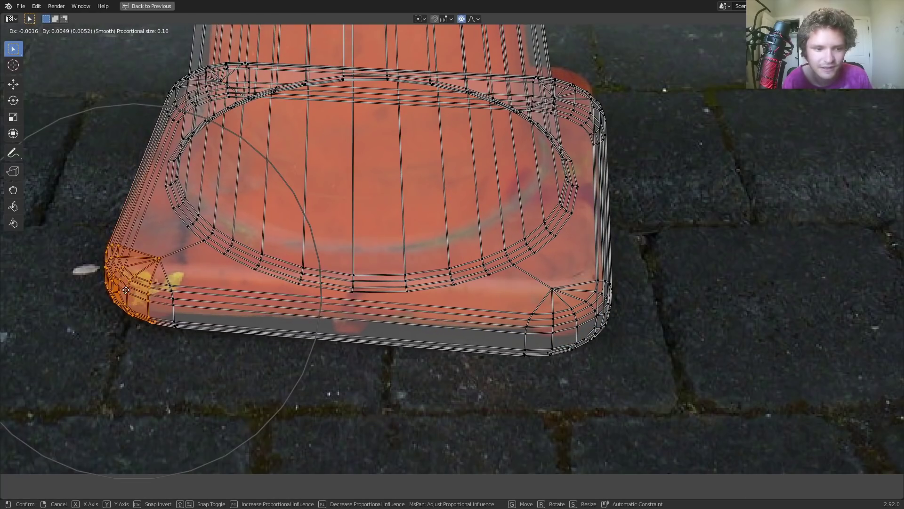
left_click(137, 313)
left_click_drag(646, 390, 518, 282)
key("g")
left_click(554, 121)
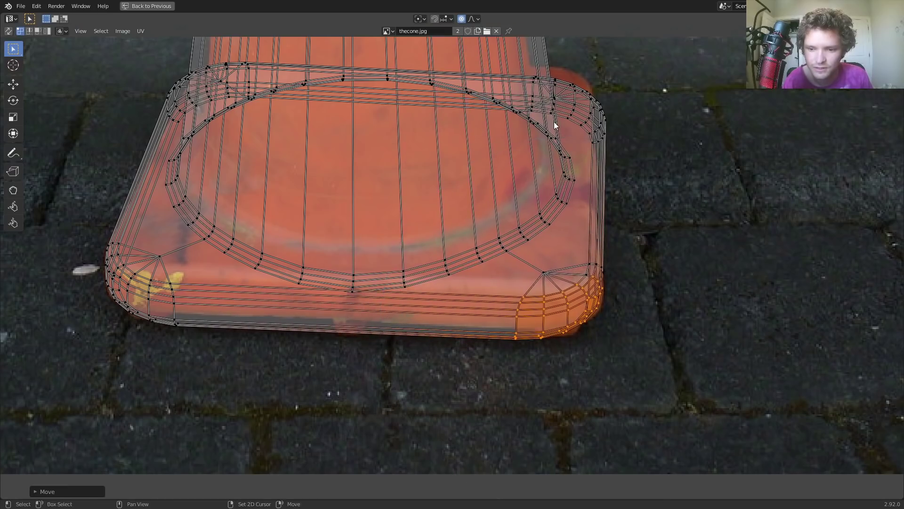
Fit the upper-right and upper-left base corner UVs, then restore the split layout.
middle_click_drag(554, 122, 561, 300)
left_click_drag(560, 300, 516, 250)
key("g")
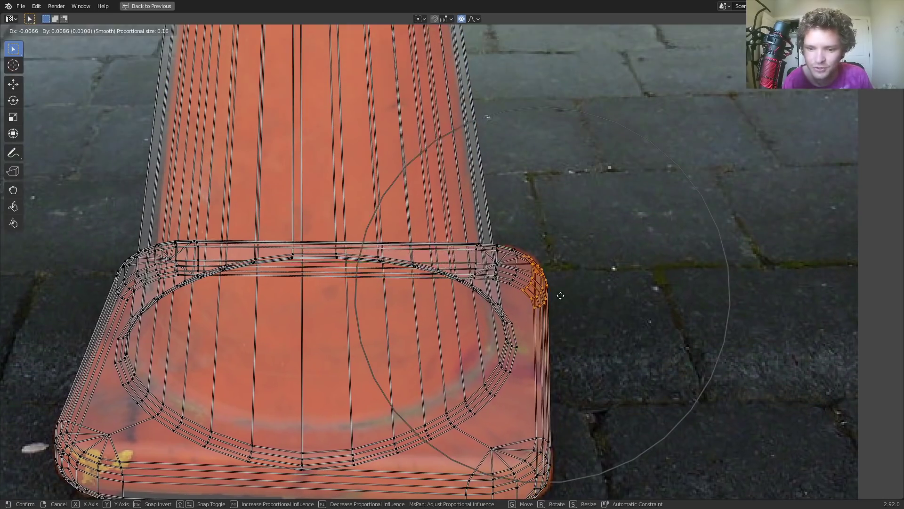
left_click(554, 291)
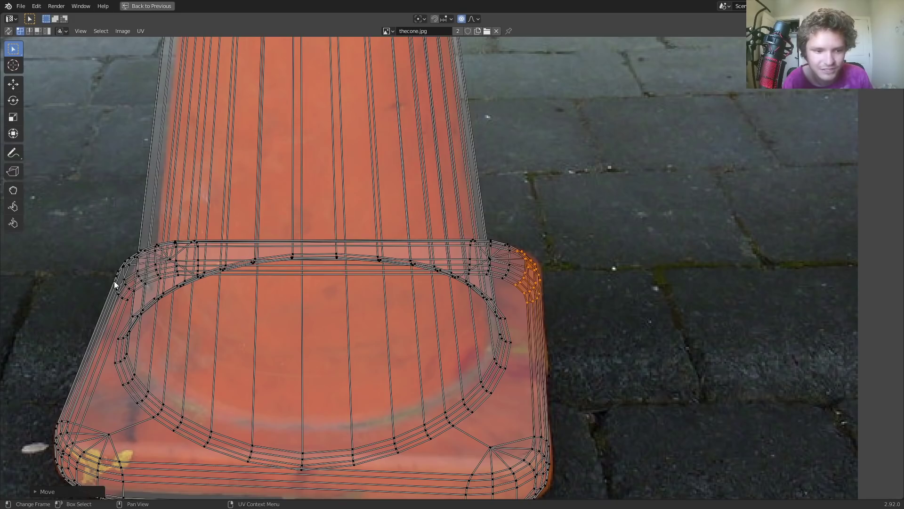
left_click_drag(70, 296, 219, 233)
key("g")
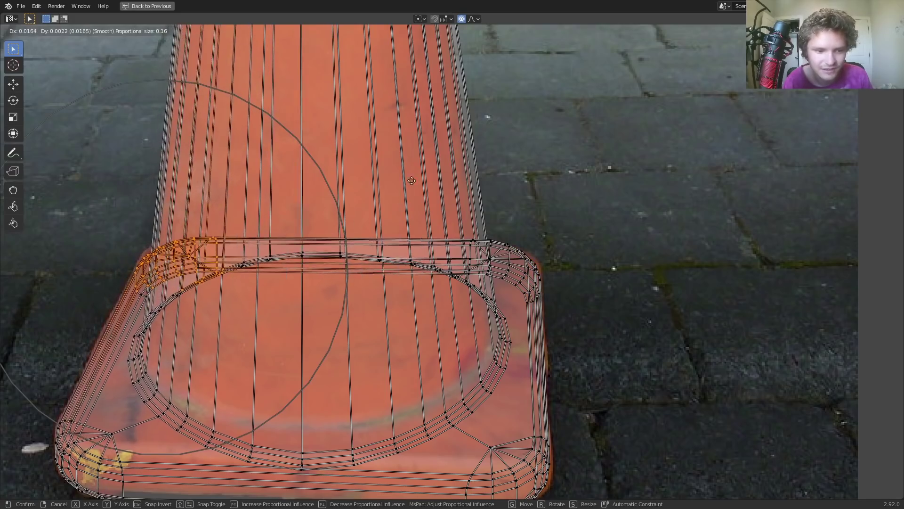
left_click(357, 272)
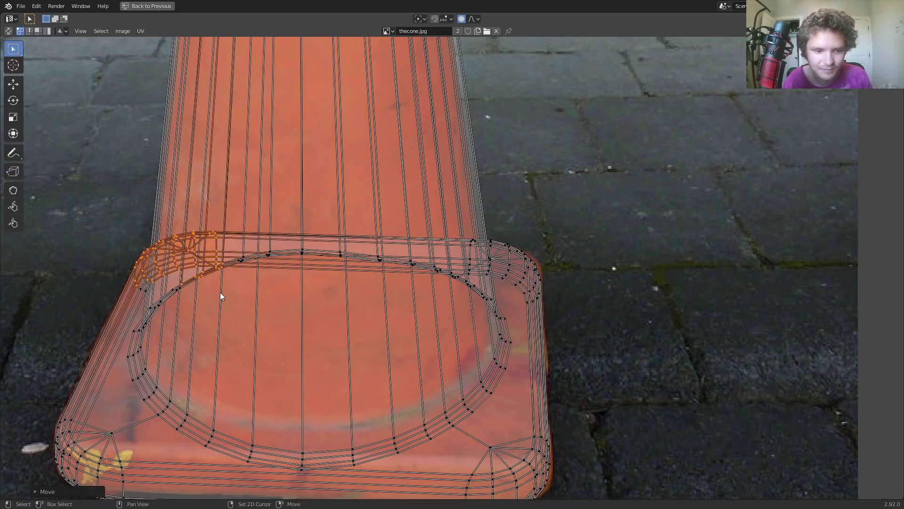
middle_click_drag(189, 208, 241, 325)
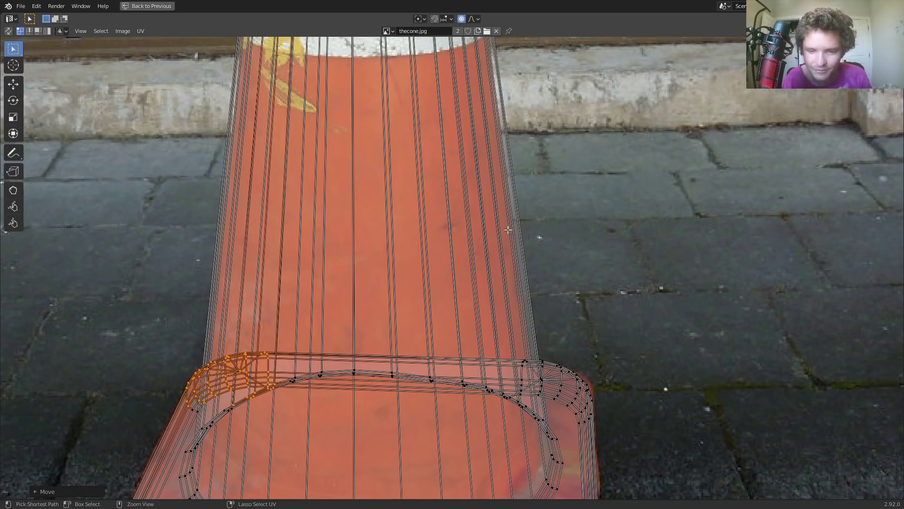
key("ctrl+space")
View the cone in Material Preview, then select it and enter edit mode.
key("Tab")
middle_click_drag(623, 210, 587, 213)
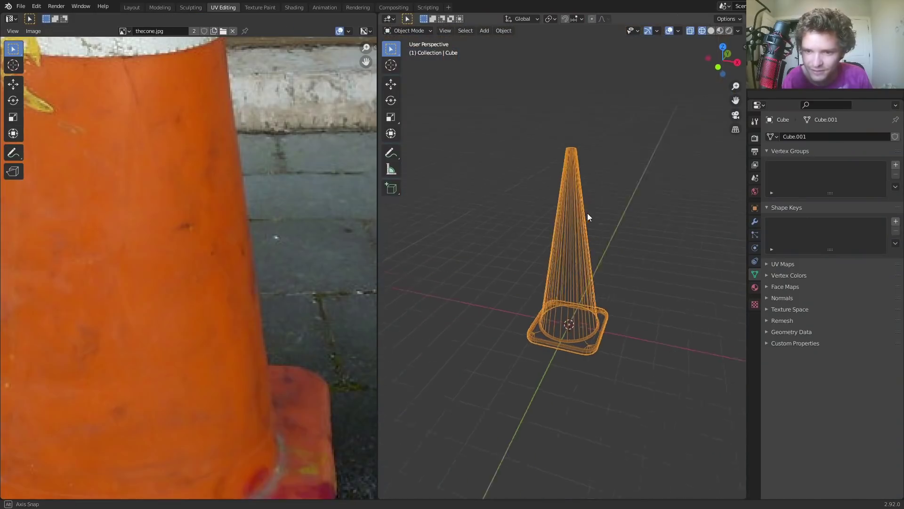
left_click(721, 30)
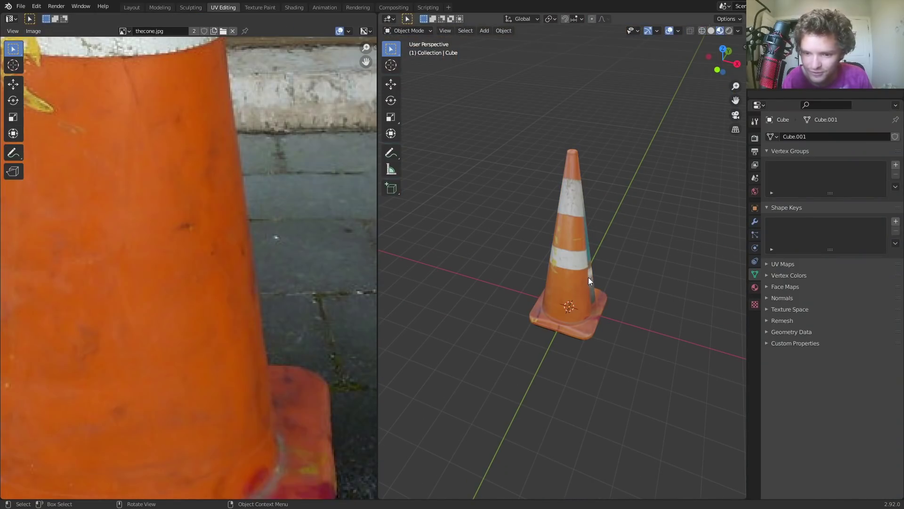
left_click(586, 219)
key("Tab")
Nudge two base-rim UV vertices with proportional falloff to match the photo, then exit edit mode.
scroll(256, 376, "down", 2)
scroll(261, 349, "up", 4)
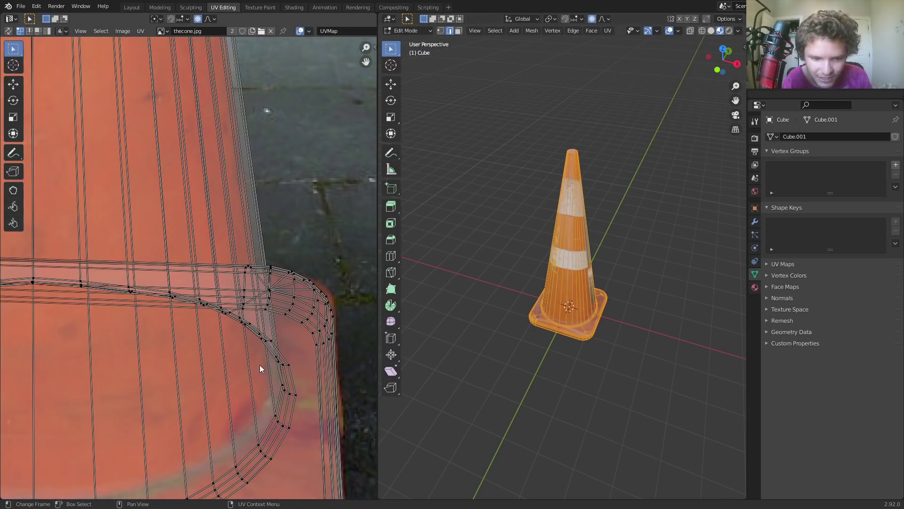
left_click(284, 342)
key("g")
scroll(284, 343, "up", 12)
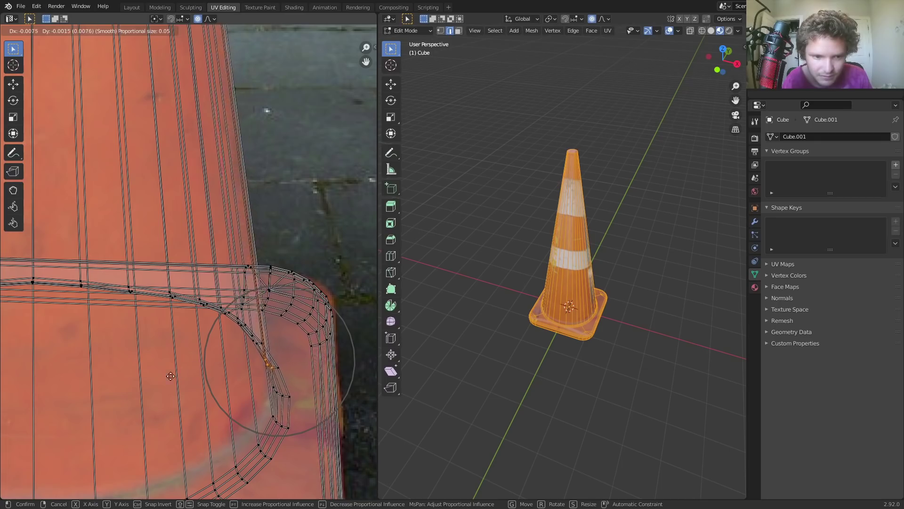
left_click(95, 391)
scroll(96, 391, "down", 4)
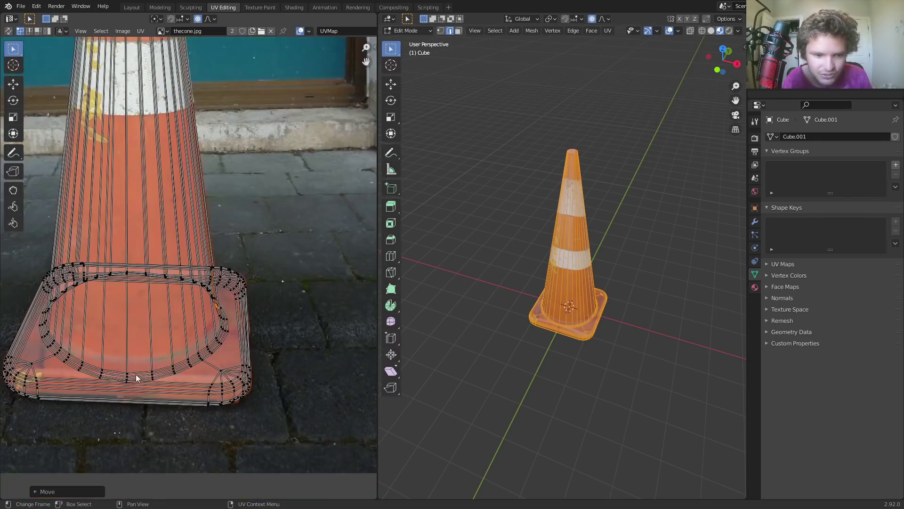
middle_click_drag(101, 374, 188, 353)
key("g")
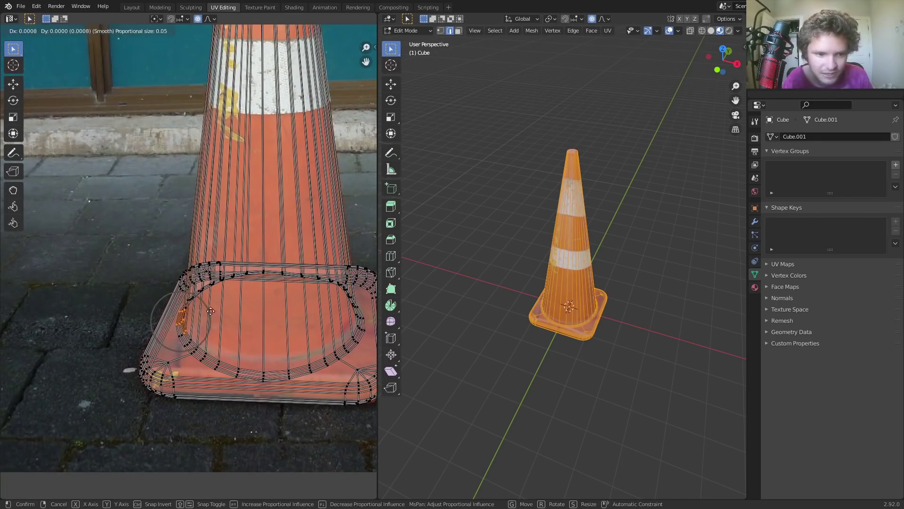
left_click(206, 318)
key("Tab")
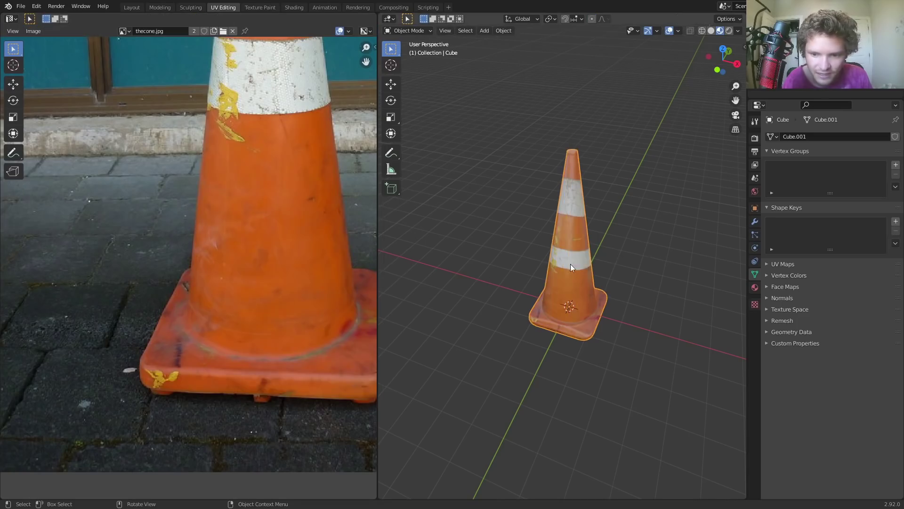
mouse_move(568, 263)
middle_mouse_down()
mouse_move(390, 239)
mouse_move(691, 242)
mouse_move(499, 256)
mouse_move(573, 258)
middle_mouse_up()
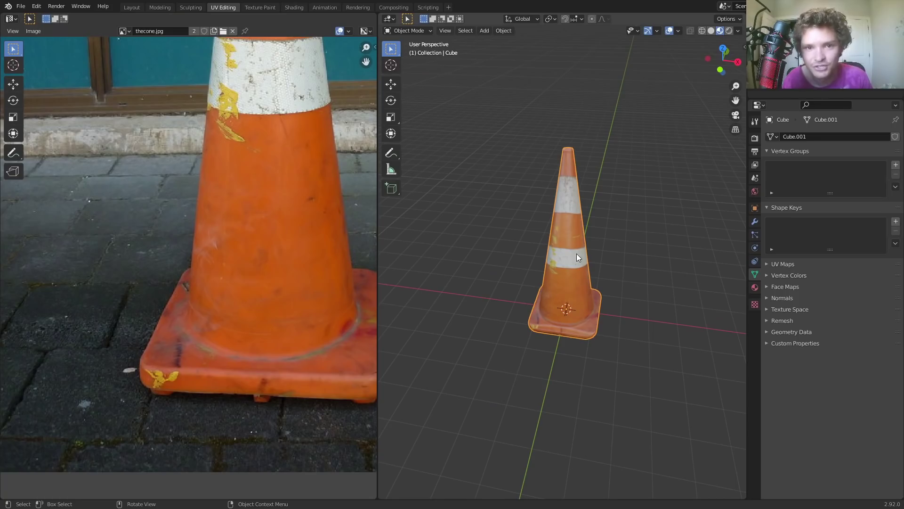
scroll(577, 257, "up", 3)
middle_click_drag(580, 251, 564, 300, "shift")
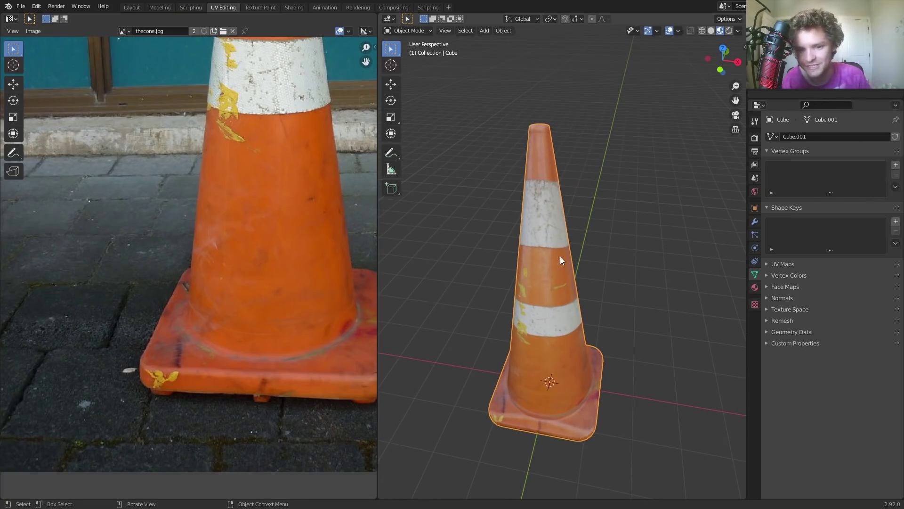
mouse_move(560, 256)
middle_mouse_down()
mouse_move(394, 255)
mouse_move(689, 250)
mouse_move(700, 239)
mouse_move(404, 228)
mouse_move(515, 256)
mouse_move(569, 258)
middle_mouse_up()
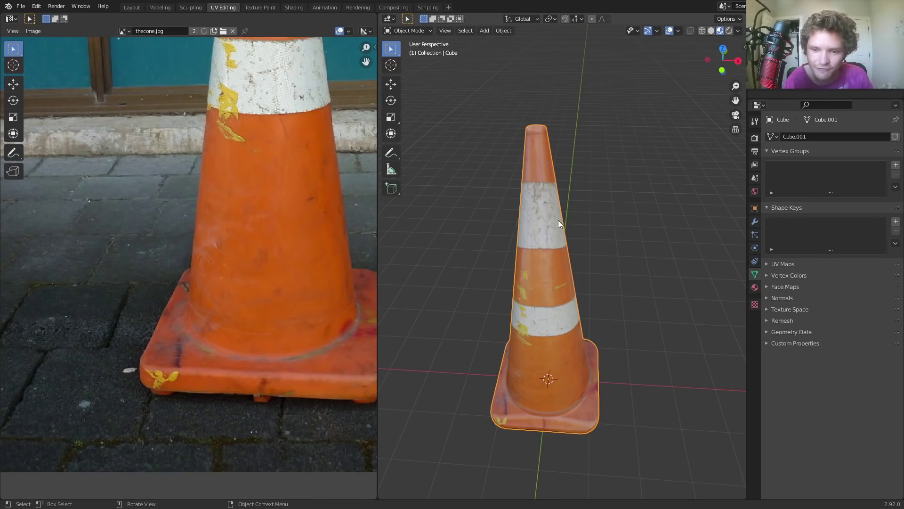
middle_click_drag(558, 219, 414, 278)
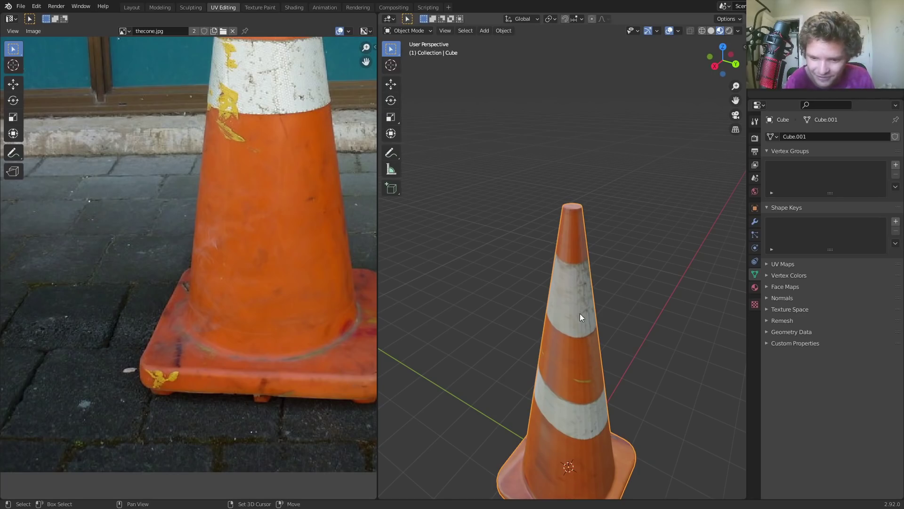
middle_click_drag(580, 313, 623, 259)
In edit mode, select the face column at the texture seam and hide viewport overlays.
key("Tab")
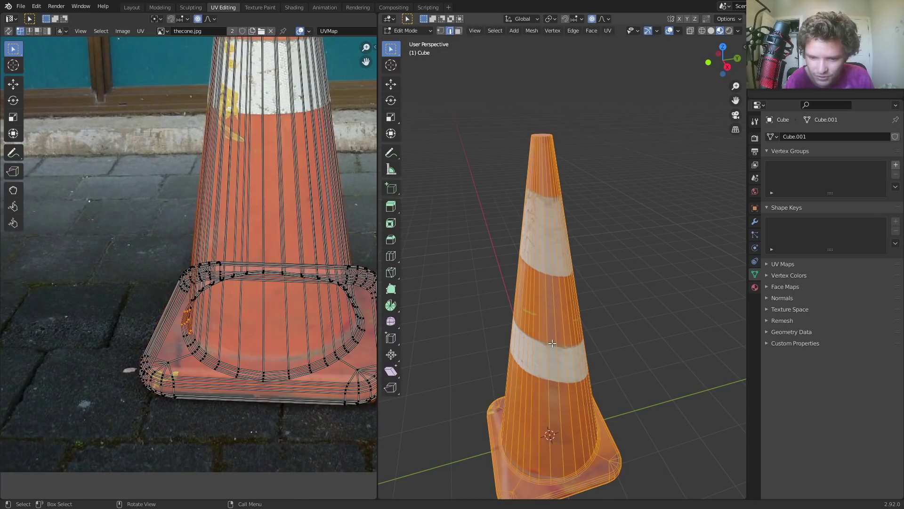
key("Tab")
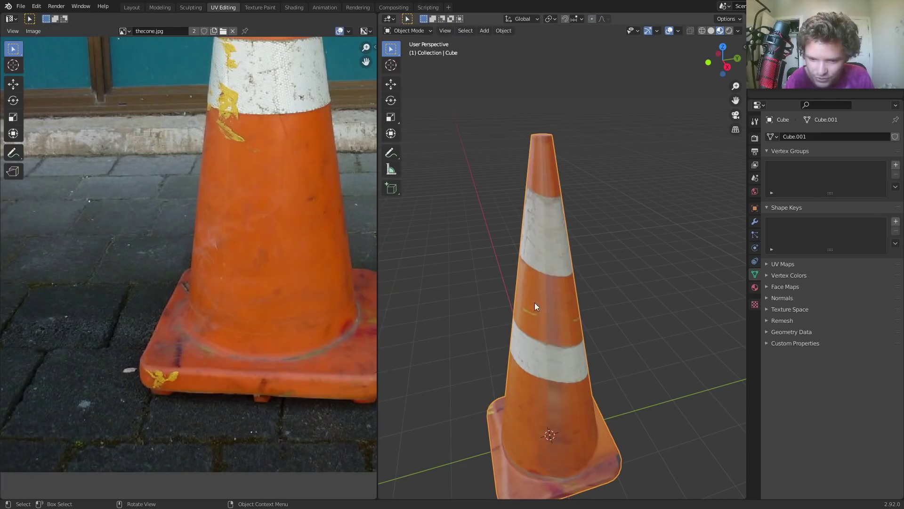
key("Tab")
left_click(562, 349)
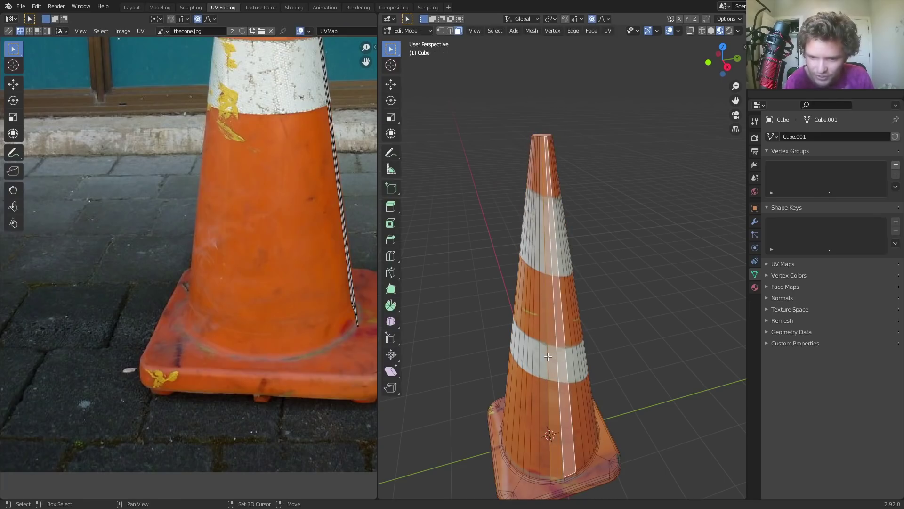
left_click(545, 354, "alt")
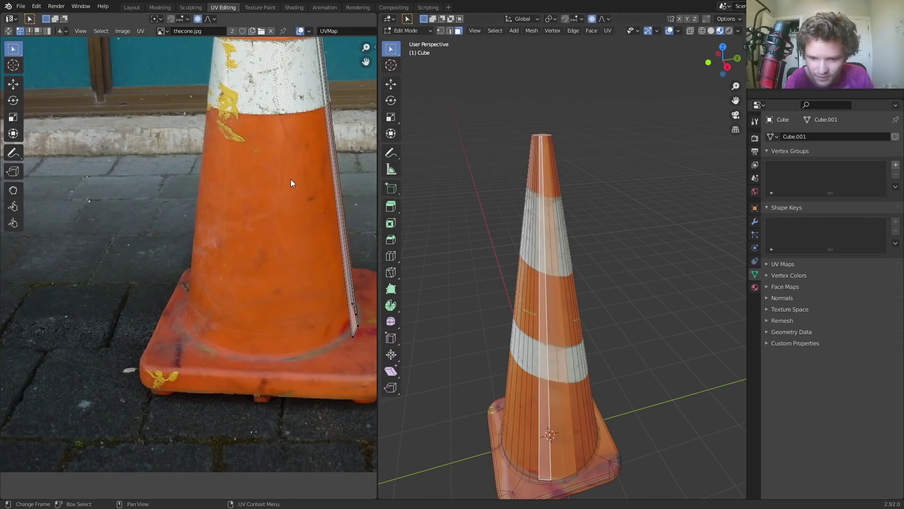
left_click(669, 31)
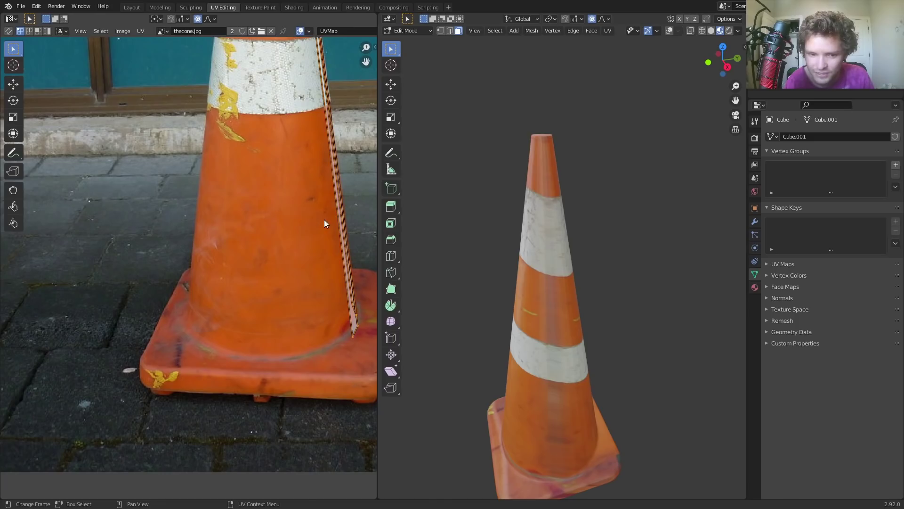
Try moving the seam UVs, undo it, and return to object mode.
key("g")
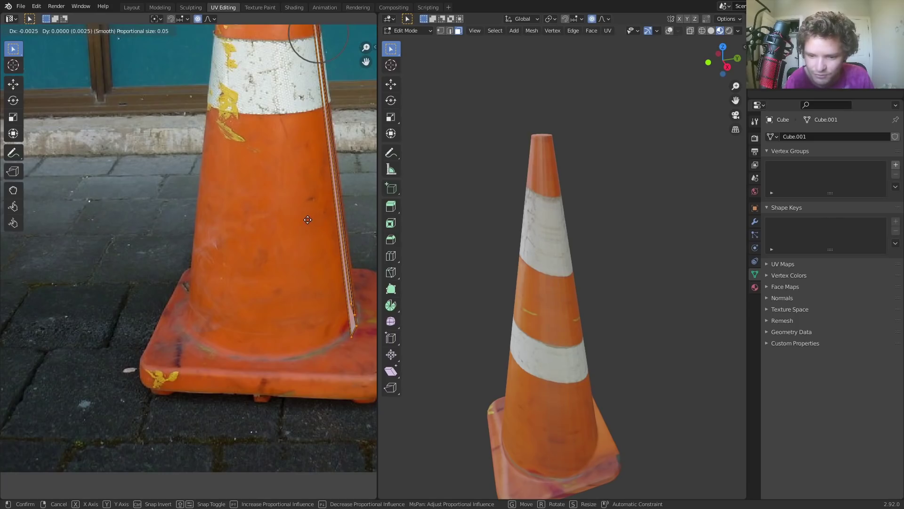
left_click(307, 219)
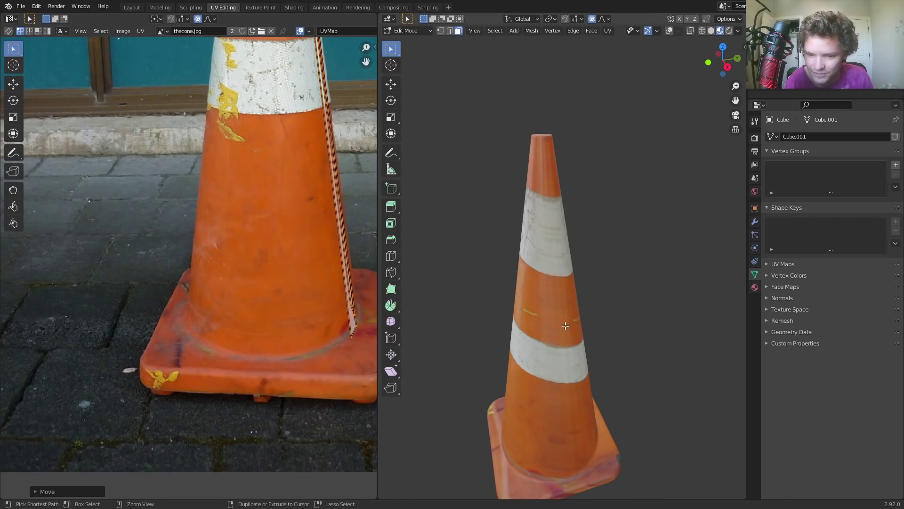
key("ctrl+z")
mouse_move(565, 325)
middle_mouse_down()
mouse_move(700, 279)
mouse_move(498, 339)
mouse_move(556, 315)
middle_mouse_up()
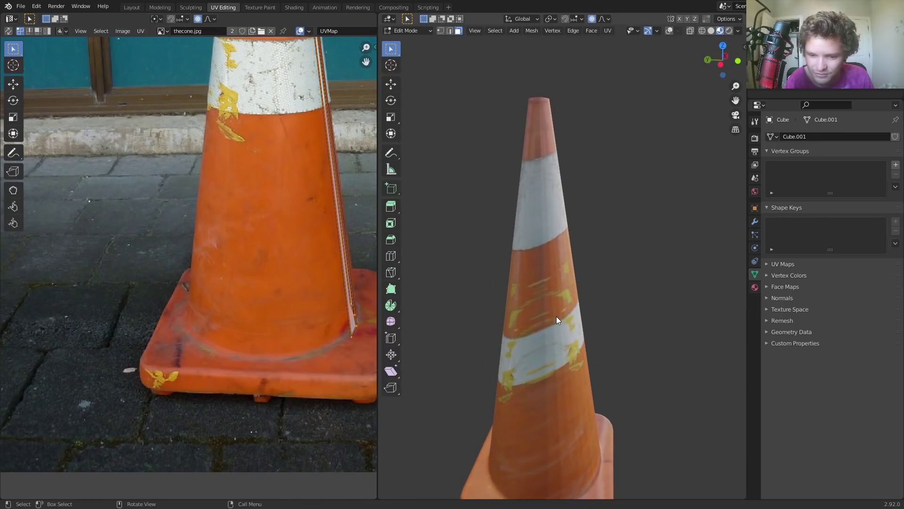
key("Tab")
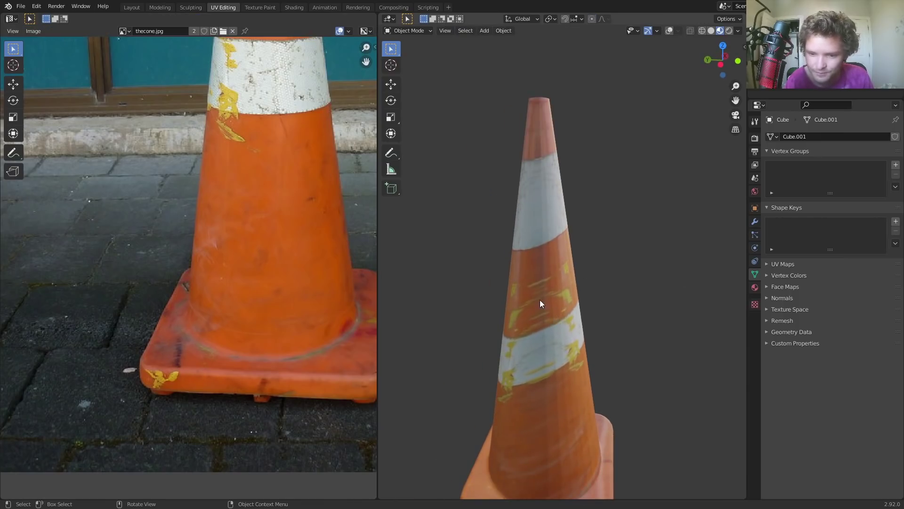
In the Layout workspace with Material Preview, turn on 30° Auto Smooth for the cone.
left_click(132, 7)
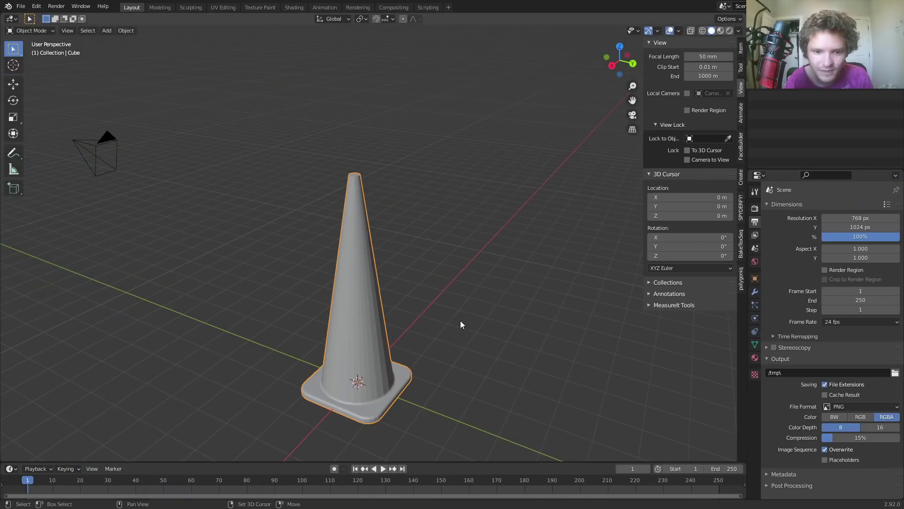
left_click(721, 30)
scroll(453, 205, "up", 2)
right_click(467, 196)
key("Escape")
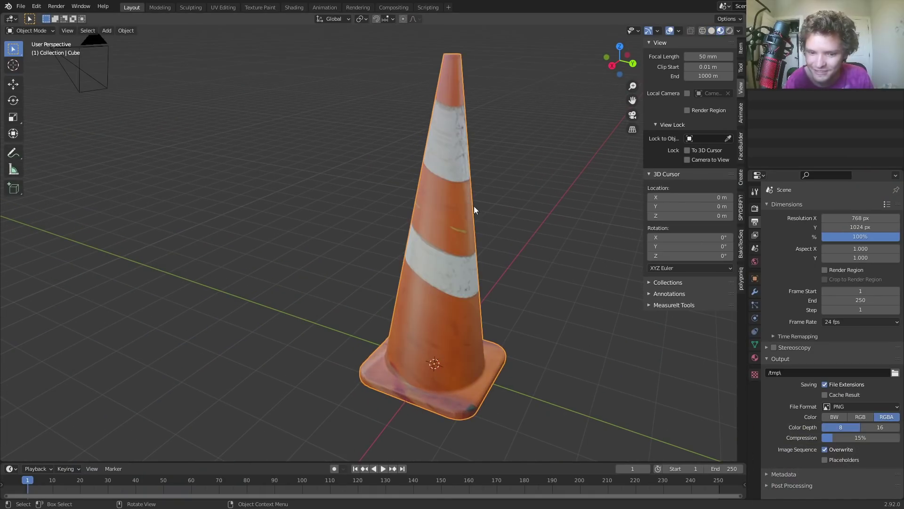
left_click(755, 344)
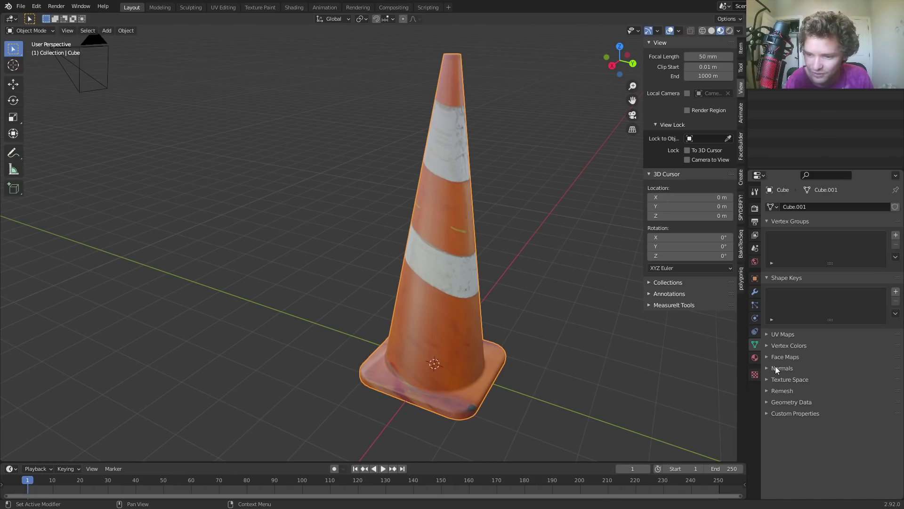
left_click(776, 369)
left_click(820, 382)
Inset the cone's top cap and sink the inner face down along Z into an opening.
middle_click_drag(404, 202, 396, 284)
key("Tab")
scroll(396, 284, "up", 3)
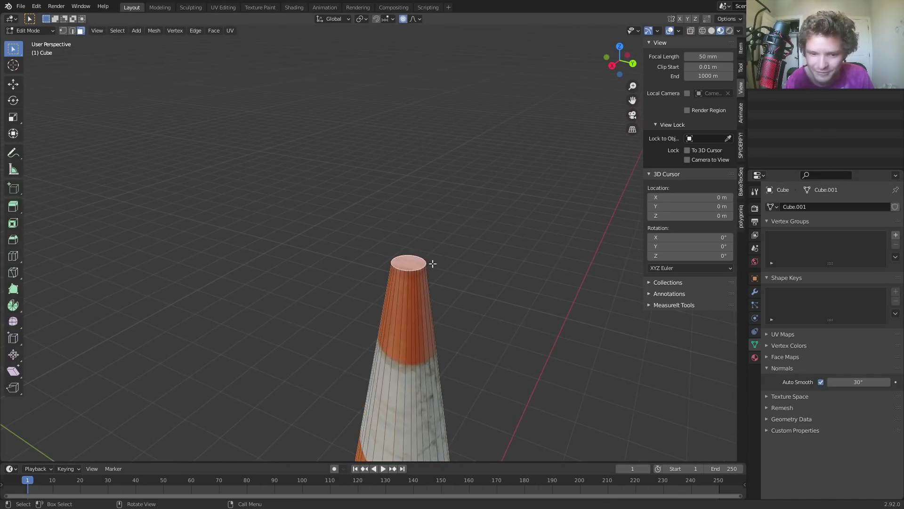
scroll(507, 281, "up", 3)
key("i")
left_click(567, 258)
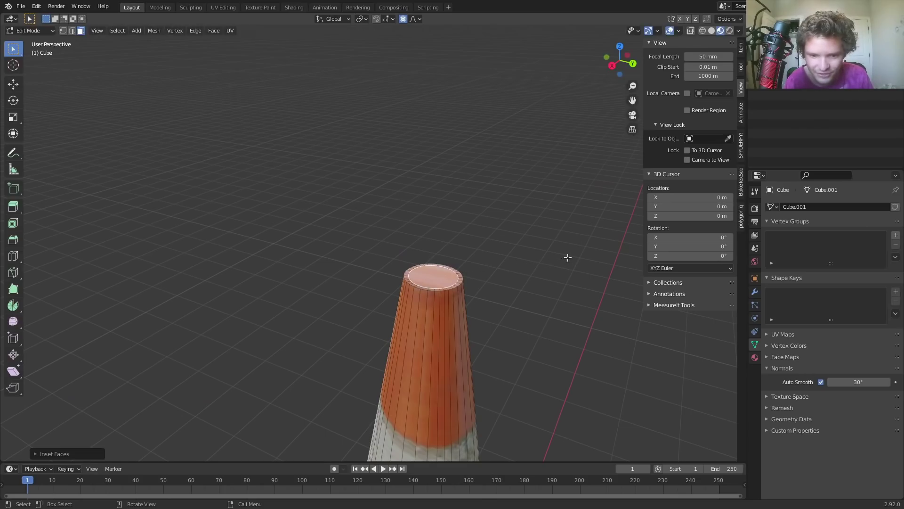
key("g")
key("z")
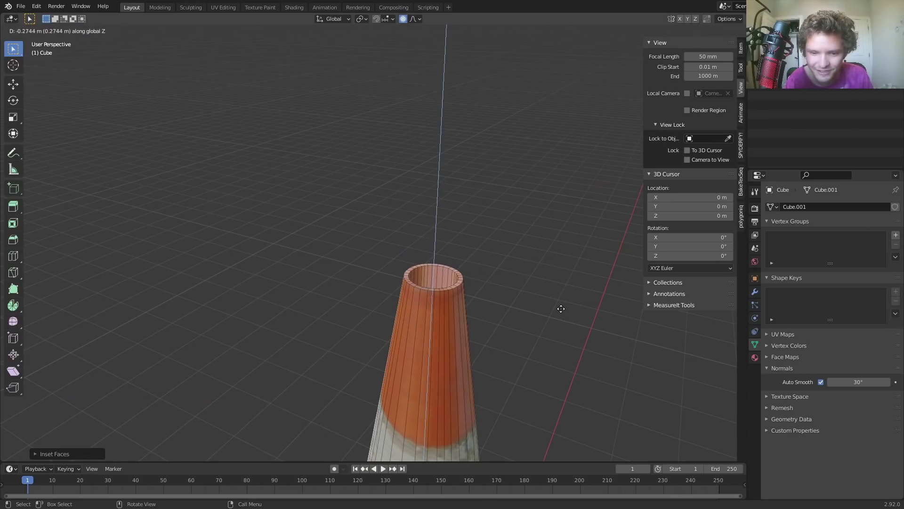
left_click(560, 306)
key("Tab")
Re-enter edit mode and select the bottom face of the cone's base.
scroll(408, 388, "down", 3)
middle_click_drag(408, 388, 380, 253, "shift")
scroll(386, 256, "up", 3)
key("Tab")
left_click(388, 324)
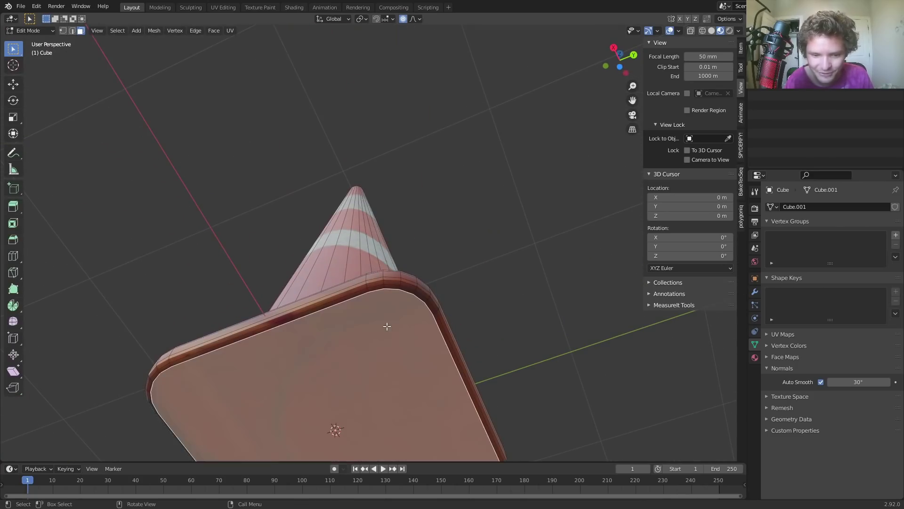
Viewing from below, knife-cut a straight-edged rectangle into the cone base's bottom face.
left_click(618, 69)
middle_click_drag(330, 263, 434, 370, "shift")
middle_click_drag(372, 284, 403, 307, "shift")
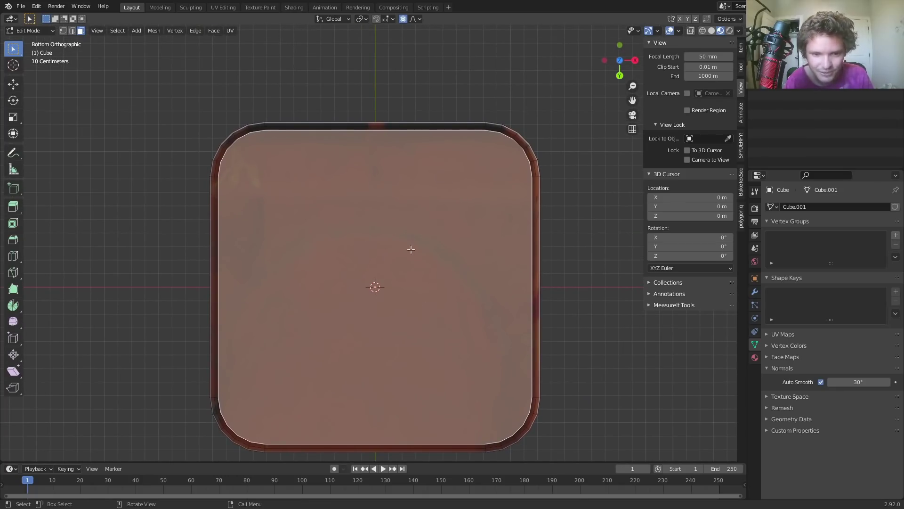
key("k")
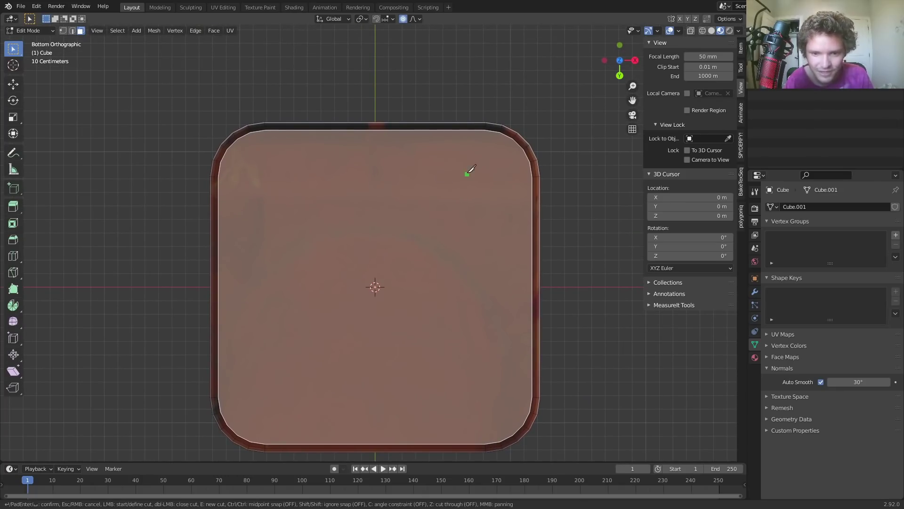
left_click(512, 152)
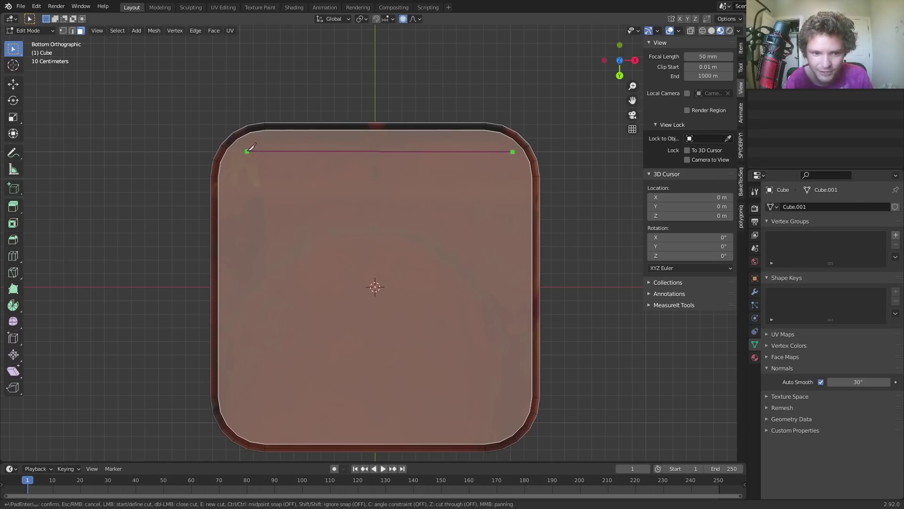
key("c")
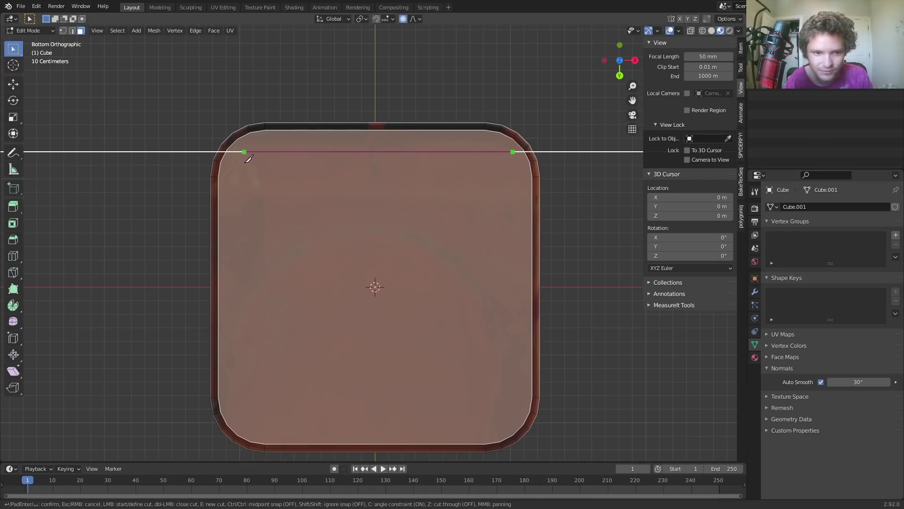
left_click(244, 152)
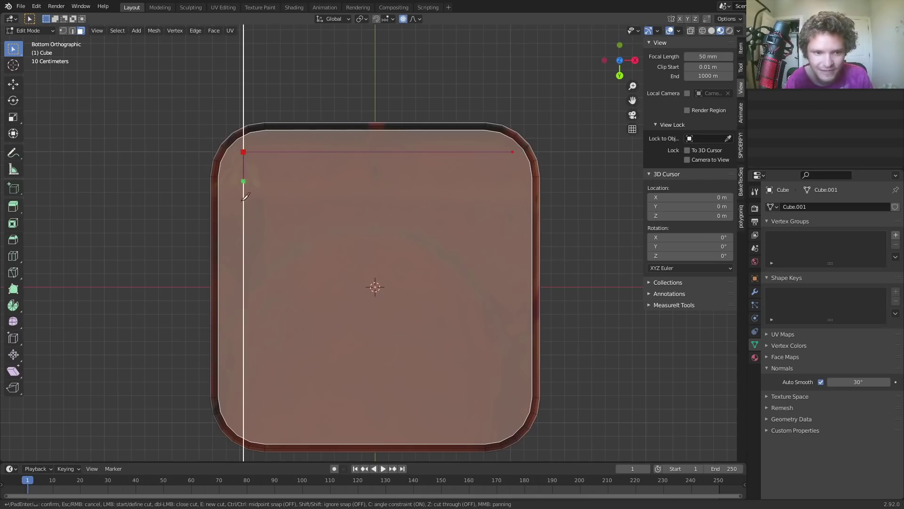
left_click(222, 413)
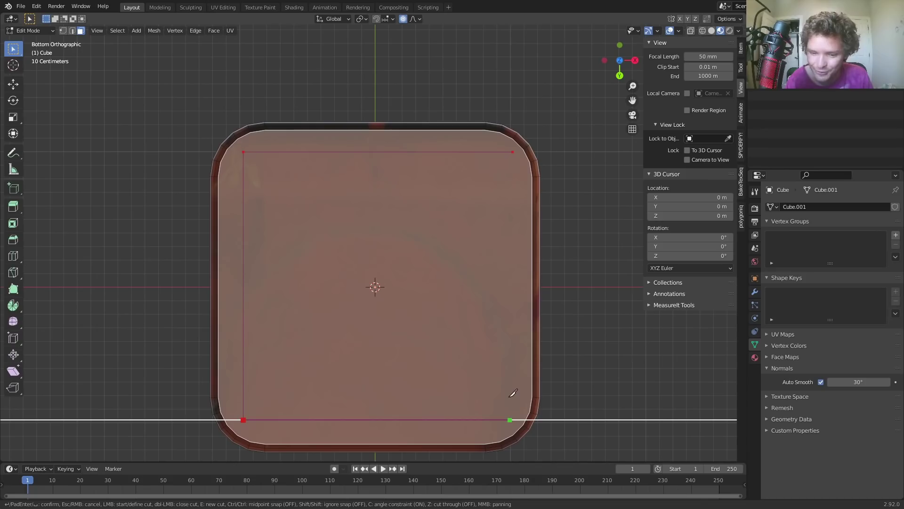
left_click(515, 391)
key("c")
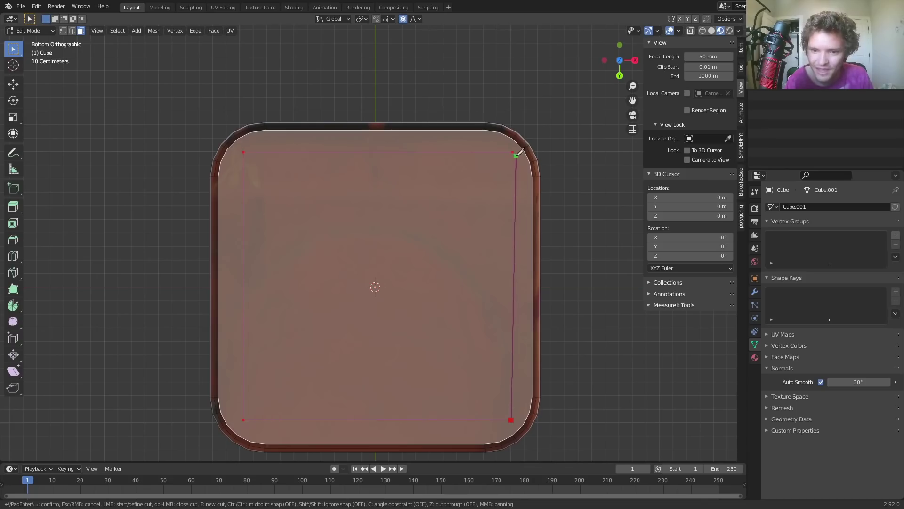
left_click(514, 151)
key("Return")
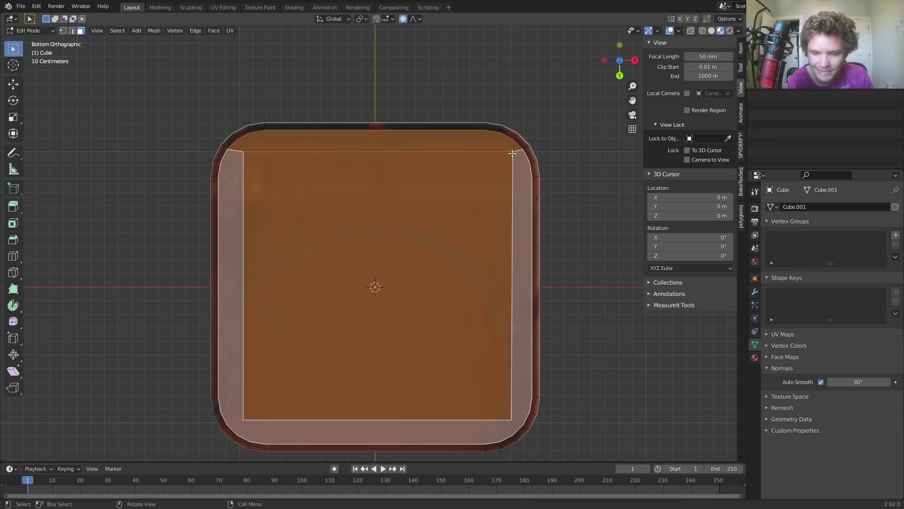
Align the two right-side inner vertices vertically by scaling them to 0 along X.
key("1")
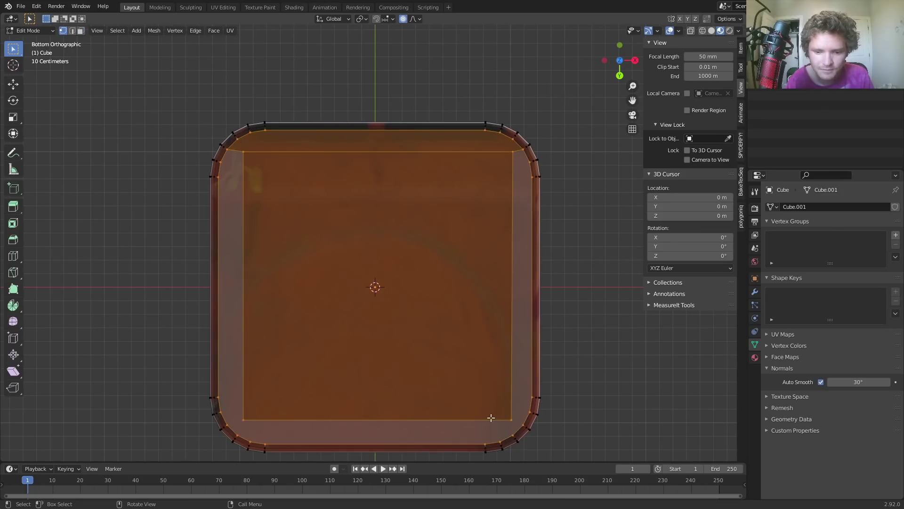
left_click_drag(489, 426, 523, 406)
left_click_drag(493, 178, 520, 148)
type("sx0")
key("Return")
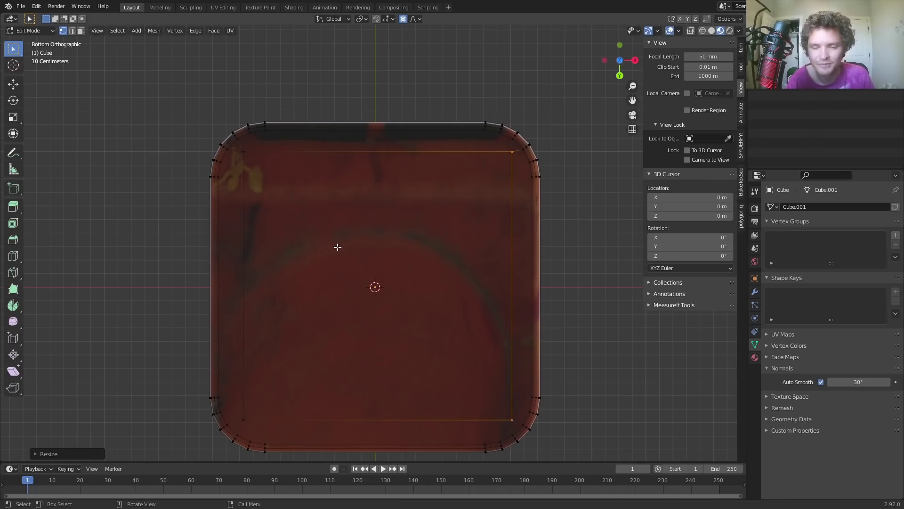
scroll(337, 247, "down", 1)
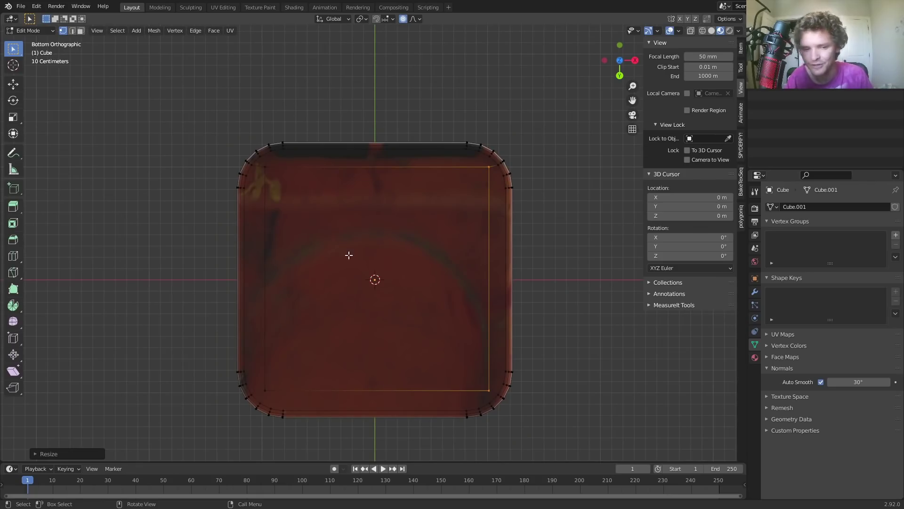
Subdivide the inner square face three times into an 8 by 8 grid.
key("3")
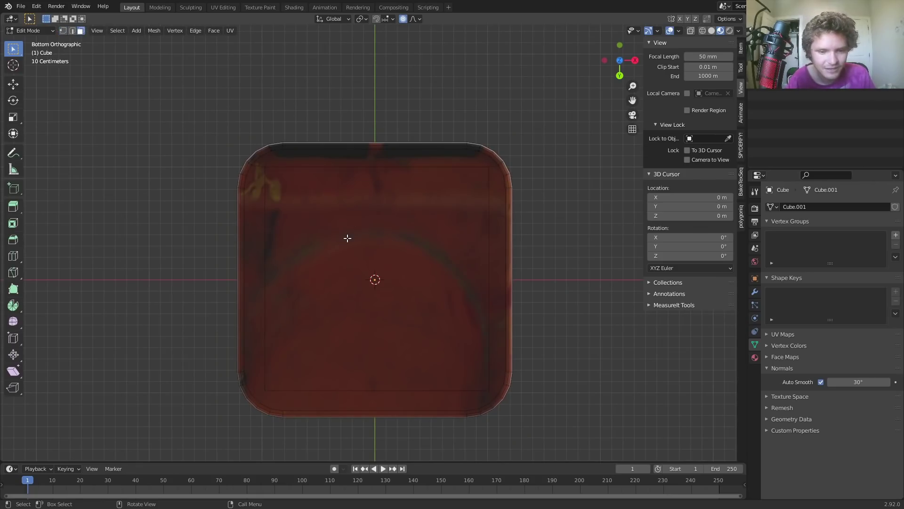
left_click(348, 237)
right_click(349, 239)
left_click(348, 239)
right_click(349, 242)
left_click(349, 240)
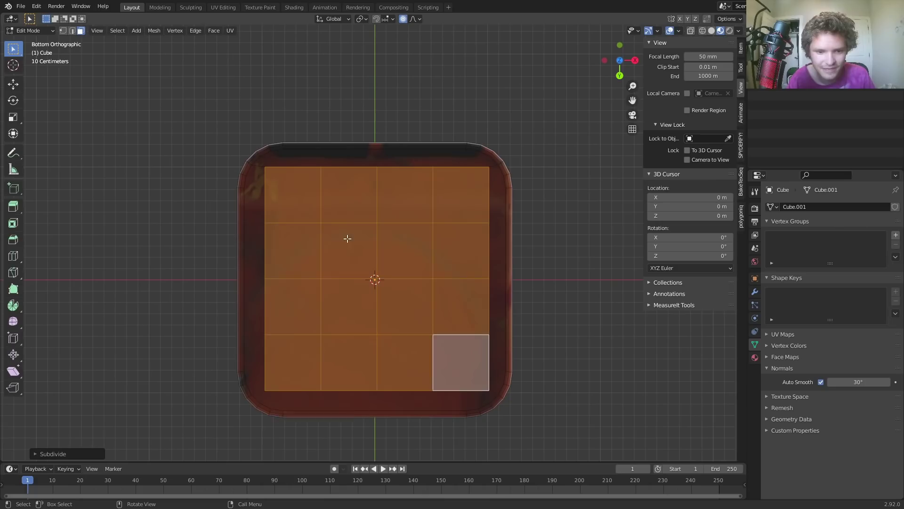
right_click(348, 239)
left_click(347, 239)
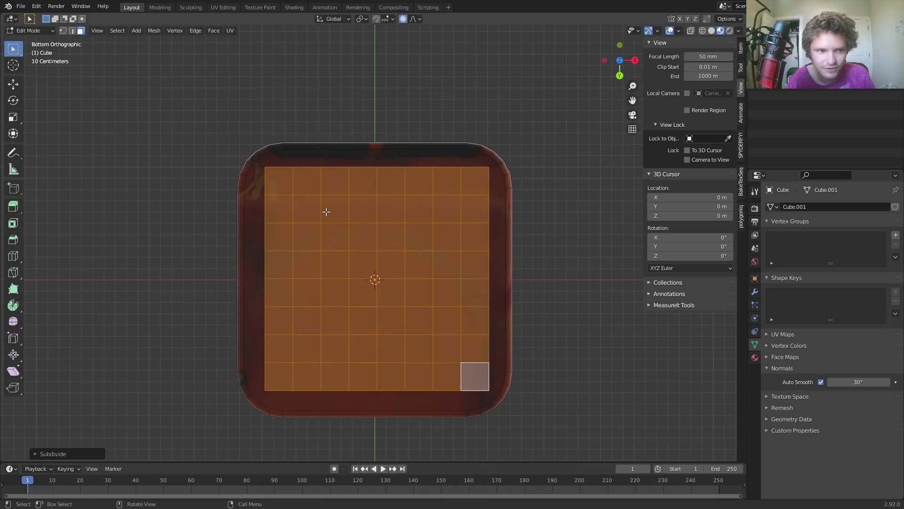
Select eight small grid faces, the four corners plus four inner ones, for the feet.
left_click(275, 175)
left_click(372, 188, "shift")
left_click(477, 180, "shift")
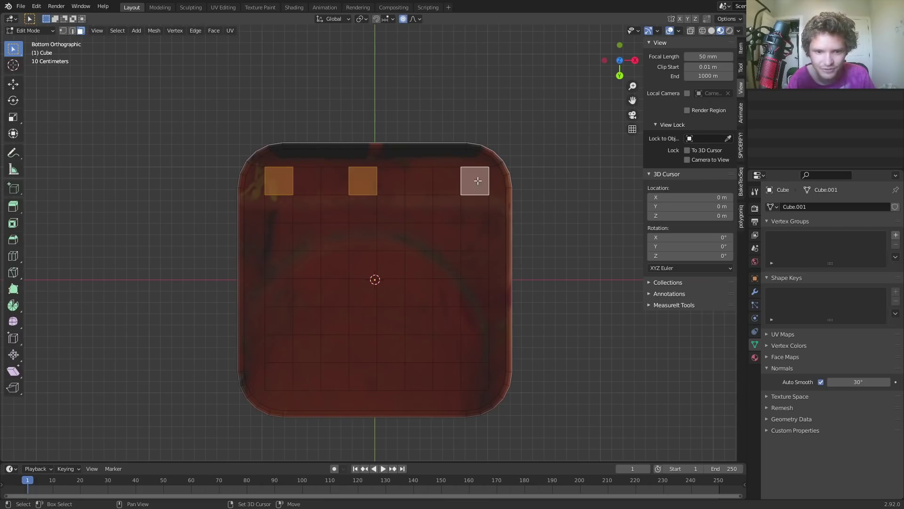
left_click(473, 284, "shift")
left_click(470, 381, "shift")
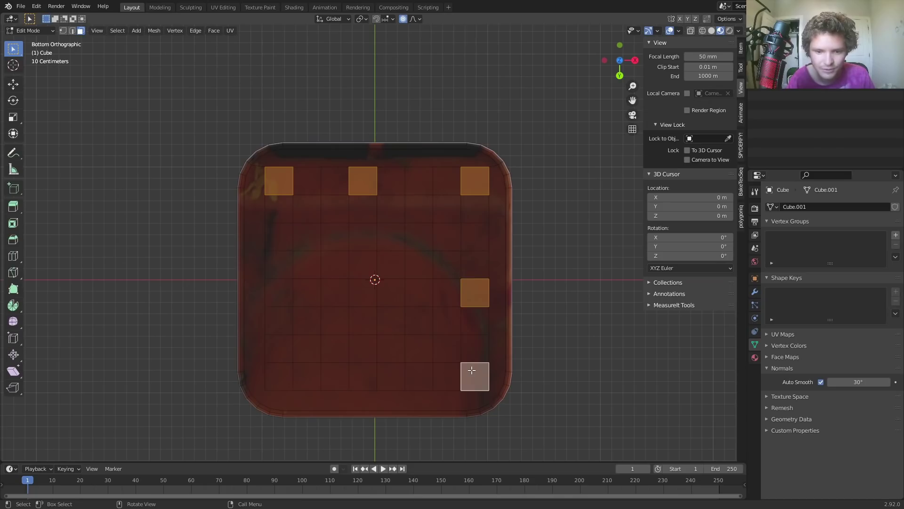
left_click(474, 174)
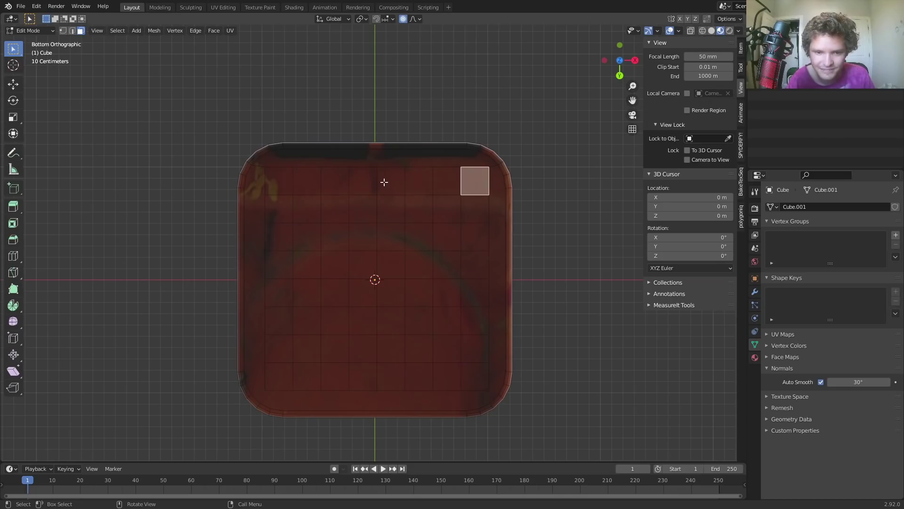
left_click(268, 183, "shift")
left_click(277, 383, "shift")
left_click(476, 388, "shift")
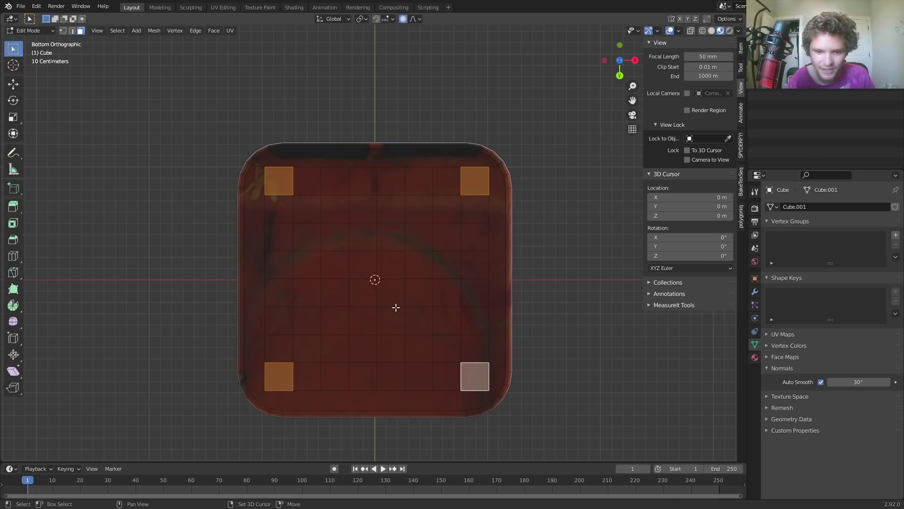
left_click(409, 324, "shift")
left_click(322, 324, "shift")
left_click(333, 234, "shift")
left_click(424, 234, "shift")
middle_click_drag(401, 210, 412, 315)
Extrude the selected faces into feet, bevel their edges, and return to Object Mode.
key("e")
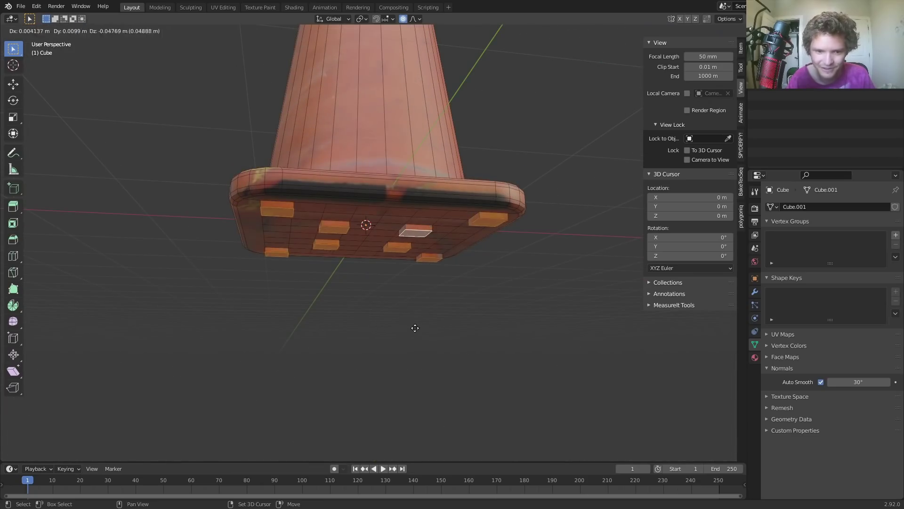
left_click(410, 358)
key("ctrl+b")
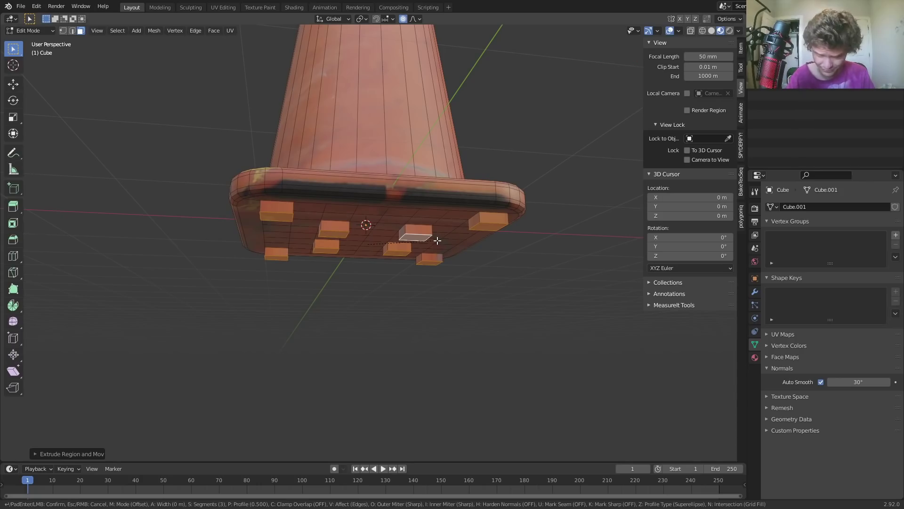
left_click(509, 255)
key("Tab")
middle_click_drag(530, 278, 332, 227)
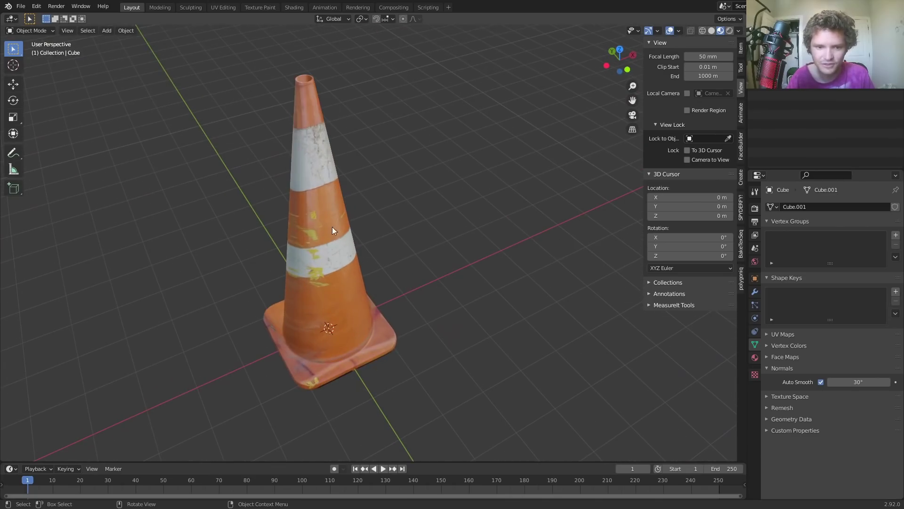
In the Shading workspace, show Rendered view with Cycles on GPU Compute.
left_click(294, 7)
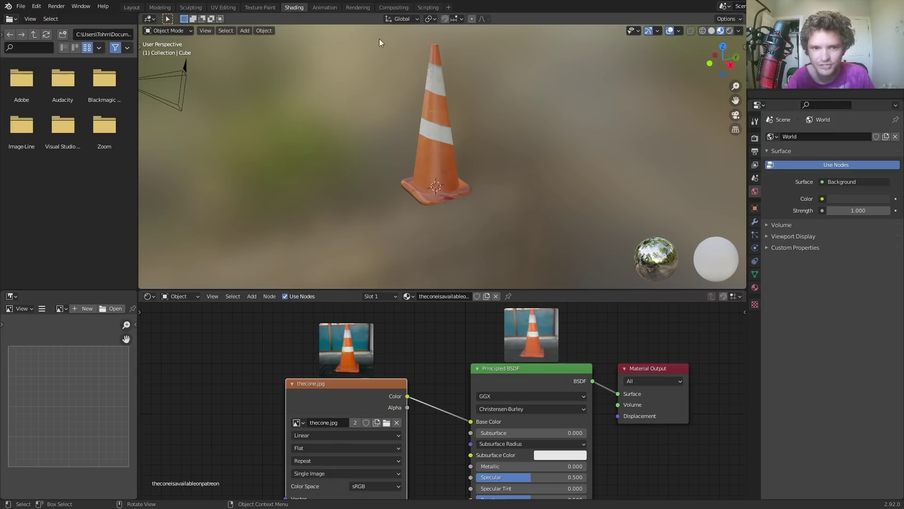
left_click(730, 30)
left_click(754, 137)
left_click(850, 137)
left_click(850, 167)
left_click(841, 160)
left_click(840, 181)
Add a plane under the cone and scale it up into a large ground plane.
key("shift+a")
mouse_move(359, 95)
left_click(426, 93)
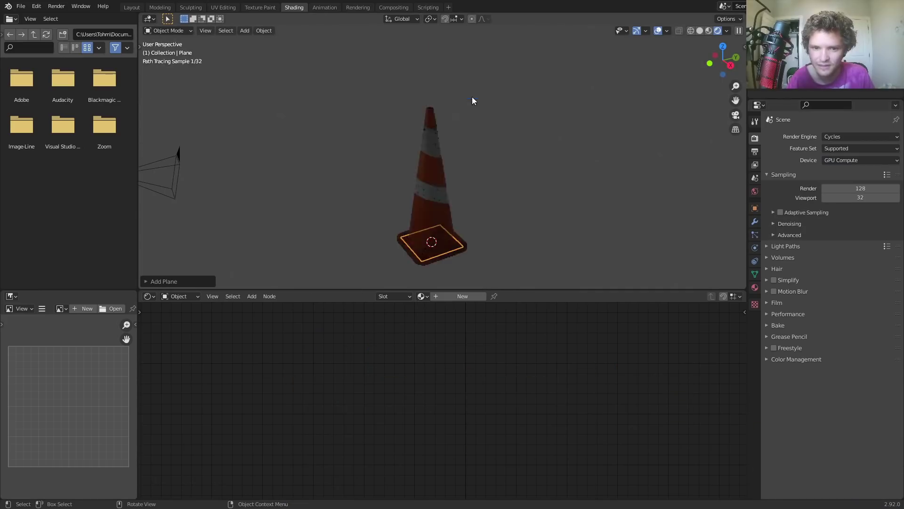
key("s")
left_click(337, 137)
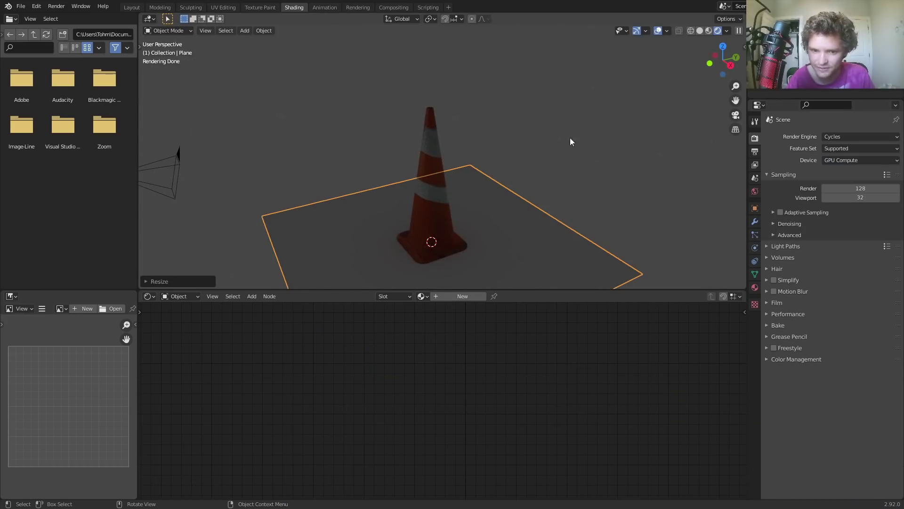
Add a Bump node to the cone material and link the photo's Color to its Height.
left_click(440, 138)
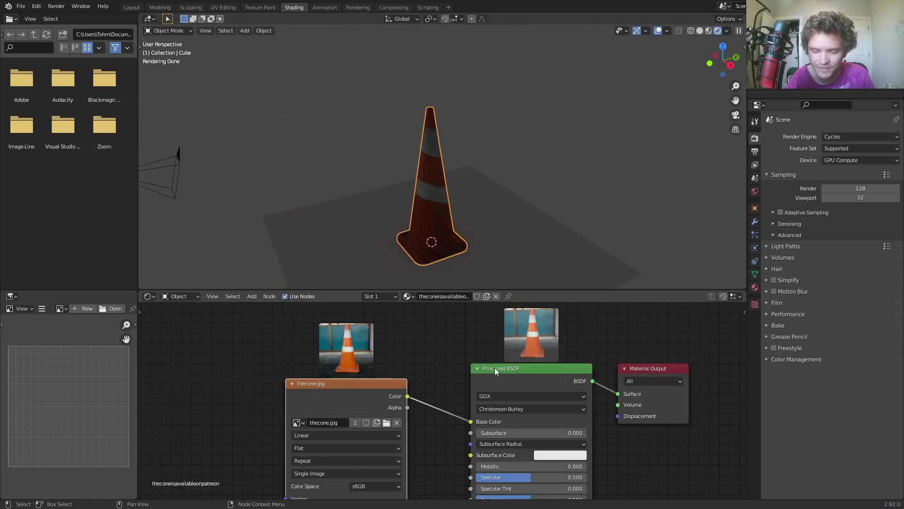
middle_click_drag(552, 338, 390, 335)
key("shift+a")
left_click(390, 335)
type("bump")
key("Return")
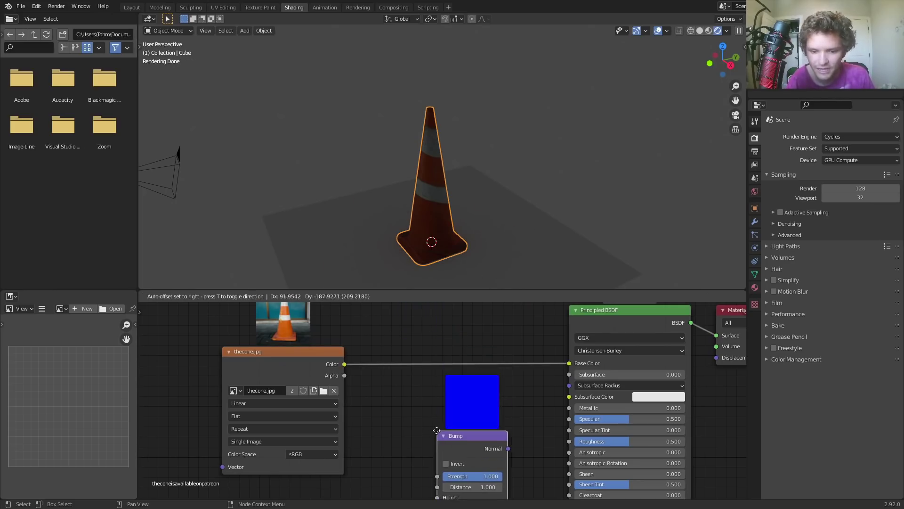
left_click(433, 432)
left_click_drag(344, 364, 436, 497)
middle_click_drag(444, 473, 397, 430)
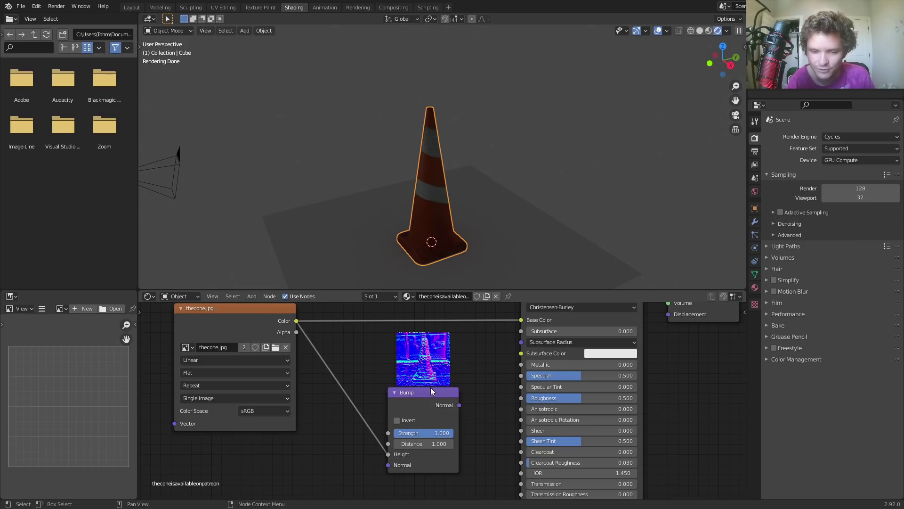
Preview the Bump normals on the cone, then restore the full material view.
scroll(423, 388, "up", 2)
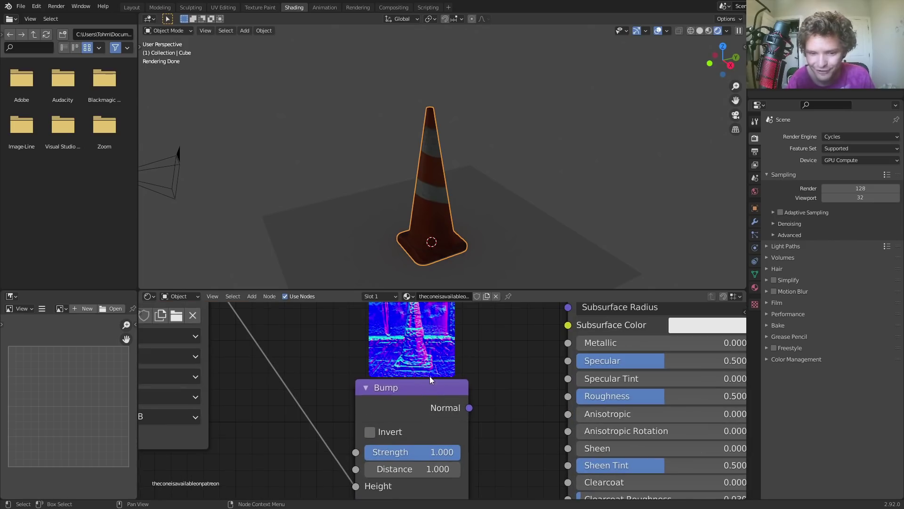
left_click(415, 388, "ctrl+shift")
scroll(435, 385, "down", 2)
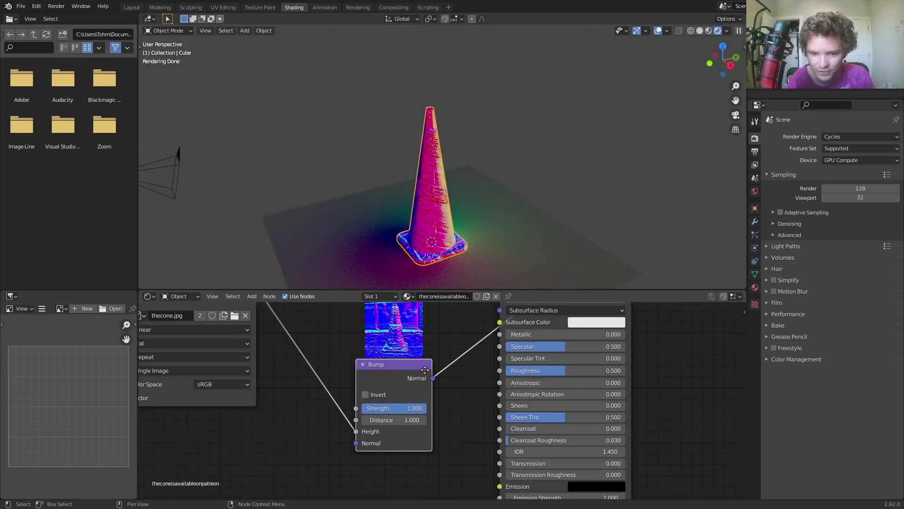
key("Home")
left_click(535, 323, "ctrl+shift")
scroll(414, 159, "up", 4)
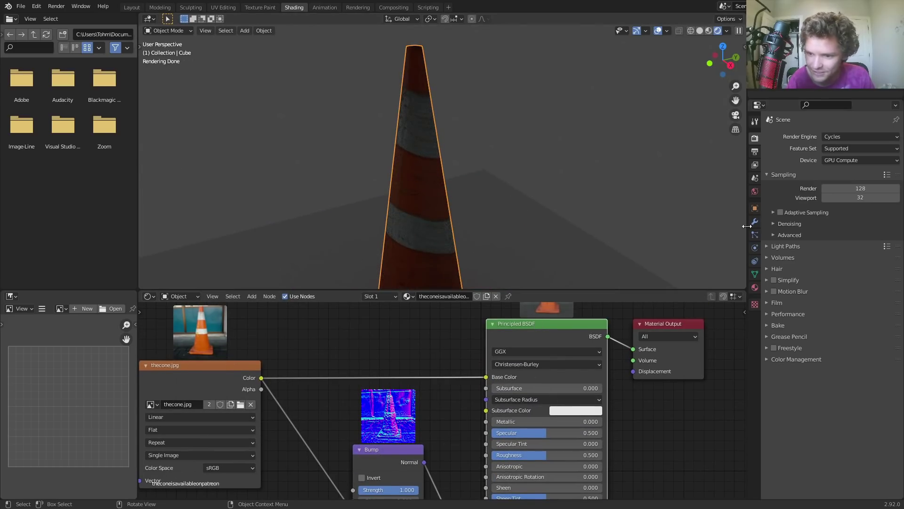
Set the World Color to an Environment Texture using peppermint_powerplant_2k.hdr from HDRIs.
left_click(755, 191)
left_click(823, 193)
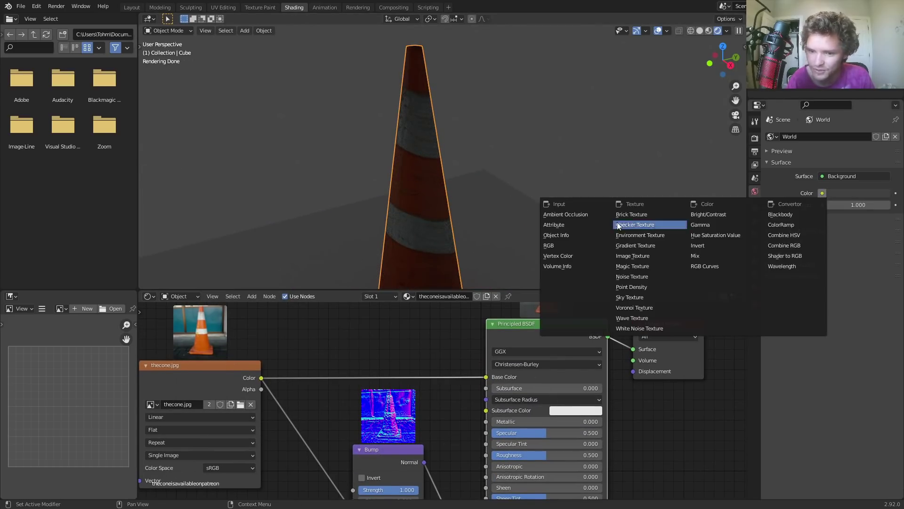
left_click(642, 236)
left_click(883, 205)
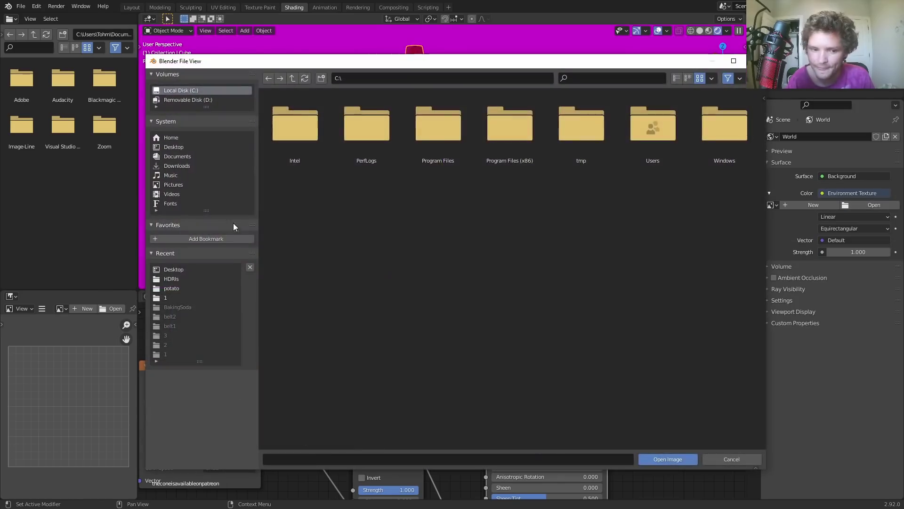
left_click(169, 279)
double_click(374, 195)
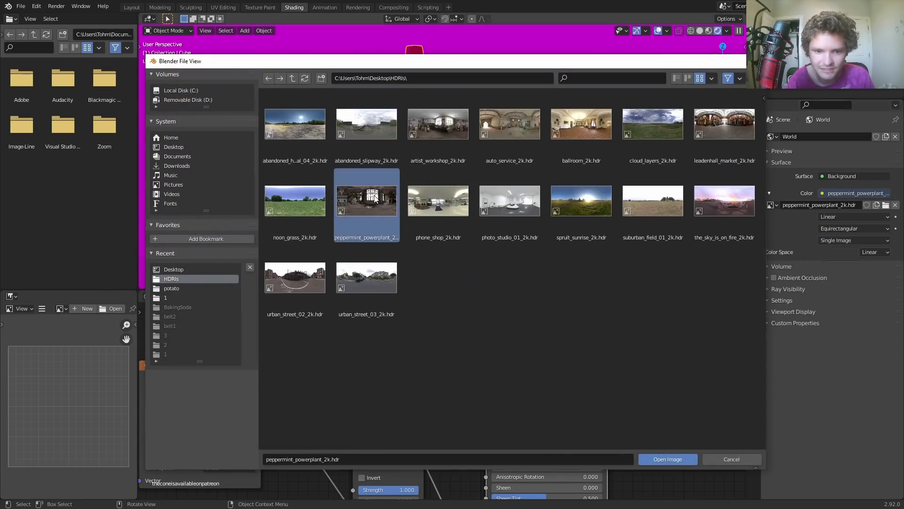
Turn on Film Transparent in the render settings, then select the cone.
left_click(755, 137)
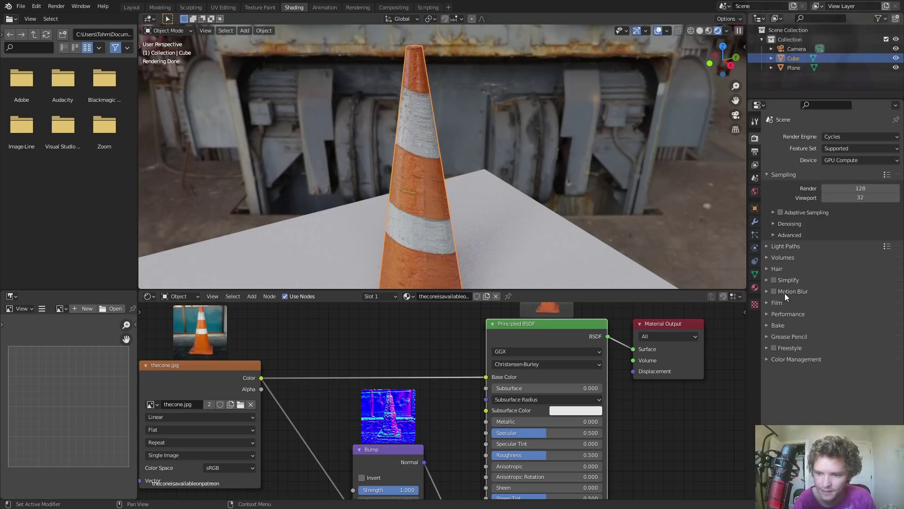
left_click(778, 302)
left_click(785, 369)
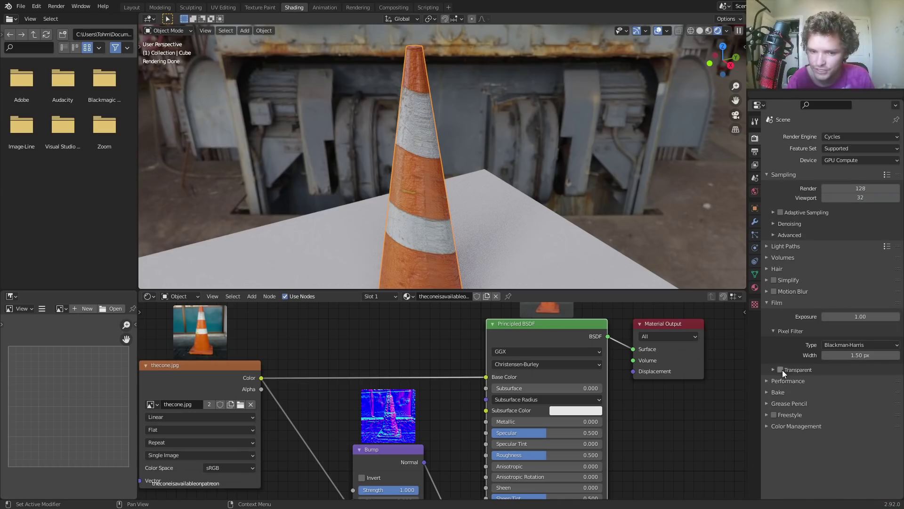
left_click(781, 369)
scroll(495, 187, "down", 5)
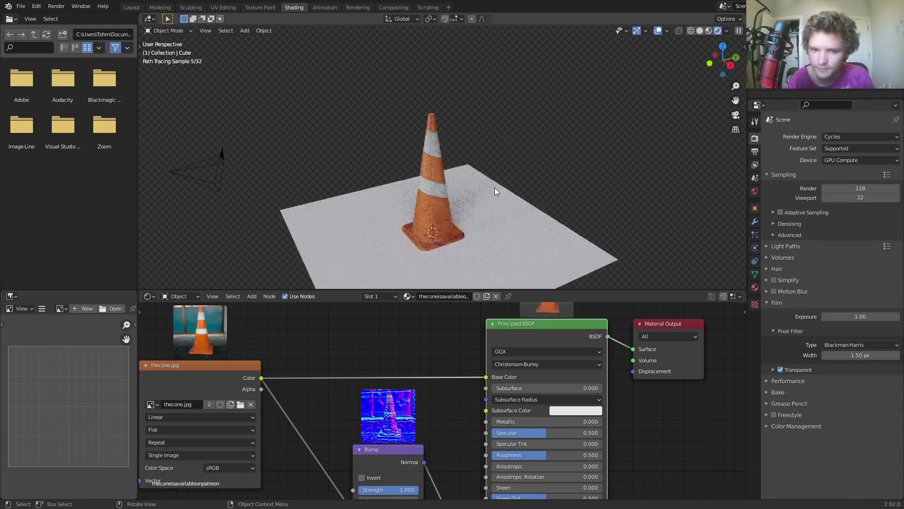
left_click(443, 169)
Compare the cone without bump, then set the Bump node's Distance to 0.200.
right_click_drag(435, 479, 457, 451, "ctrl")
key("ctrl+z")
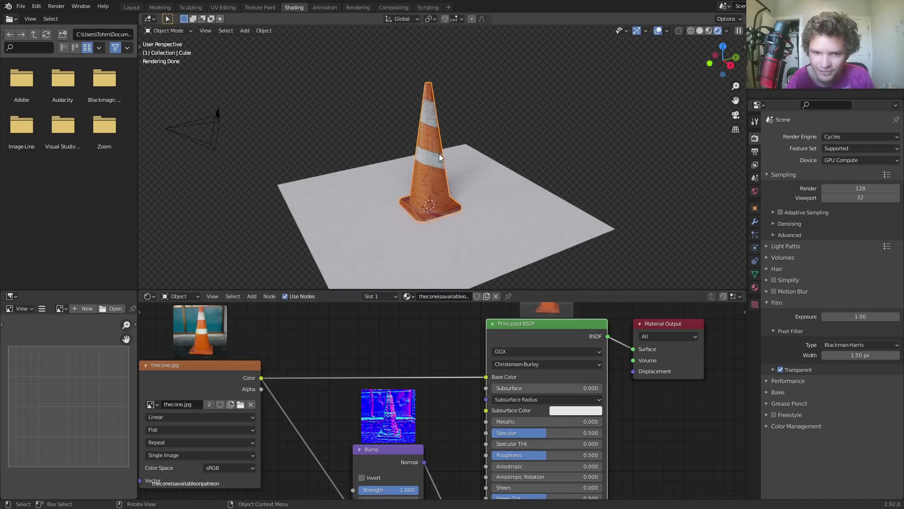
scroll(439, 153, "up", 2)
middle_click_drag(398, 498, 415, 401)
left_click(415, 402)
key("Return")
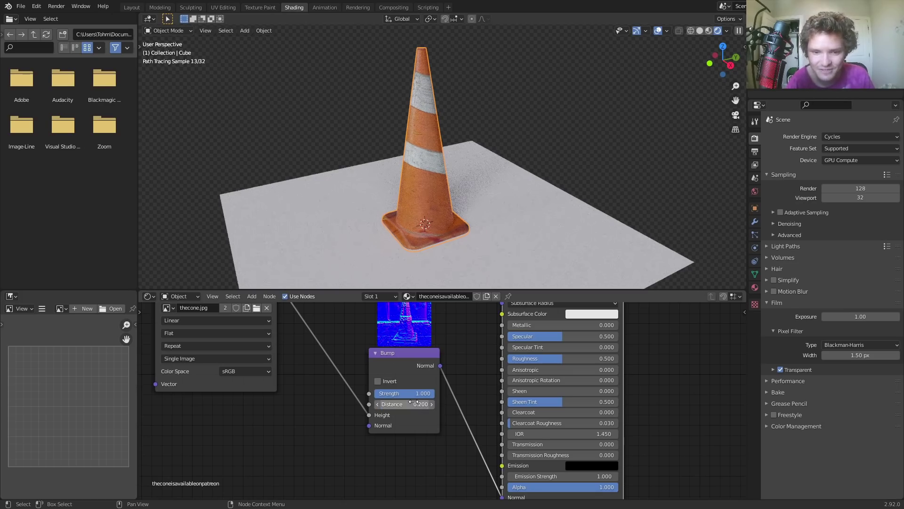
Orbit and zoom the rendered view to inspect the cone's subtle surface relief.
mouse_move(465, 166)
middle_mouse_down()
mouse_move(453, 151)
mouse_move(386, 187)
mouse_move(440, 181)
mouse_move(302, 99)
middle_mouse_up()
scroll(302, 99, "up", 3)
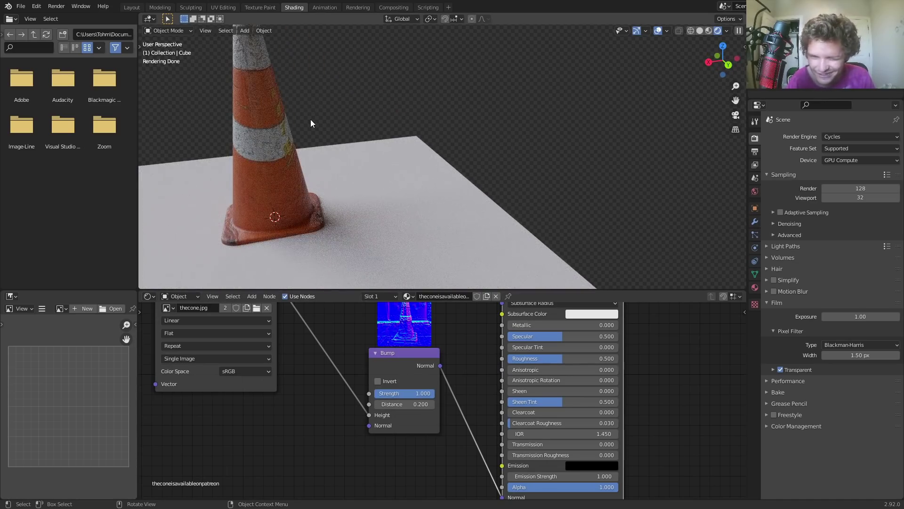
scroll(309, 126, "down", 5)
middle_click_drag(310, 126, 507, 151)
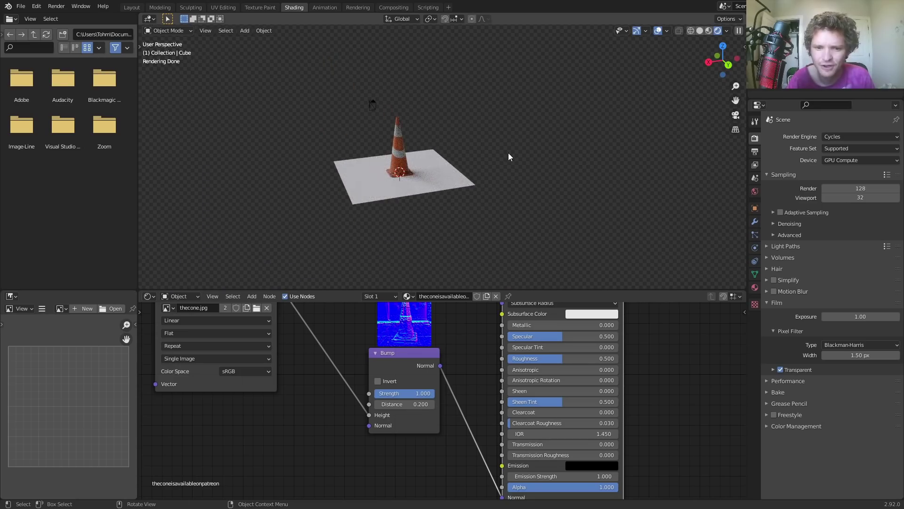
scroll(388, 139, "up", 4)
middle_click_drag(313, 169, 444, 159)
scroll(408, 216, "up", 2)
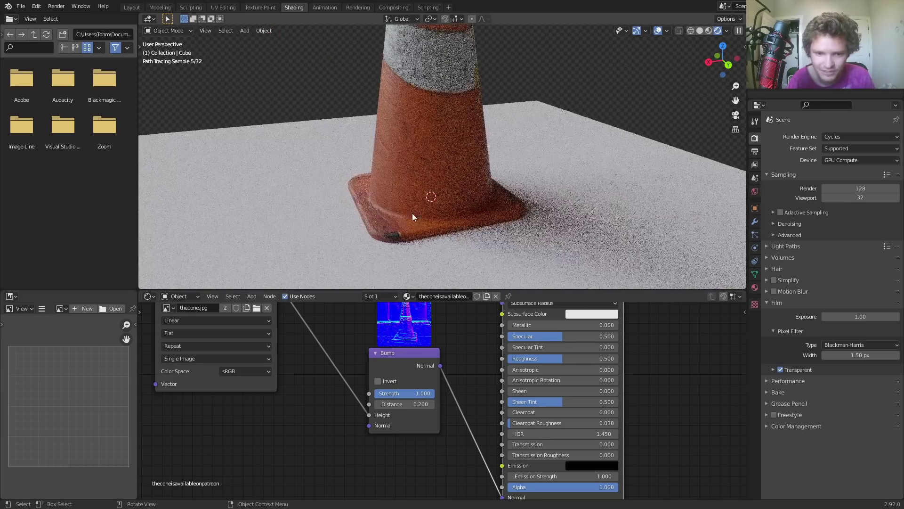
left_click(381, 228)
scroll(380, 232, "up", 2)
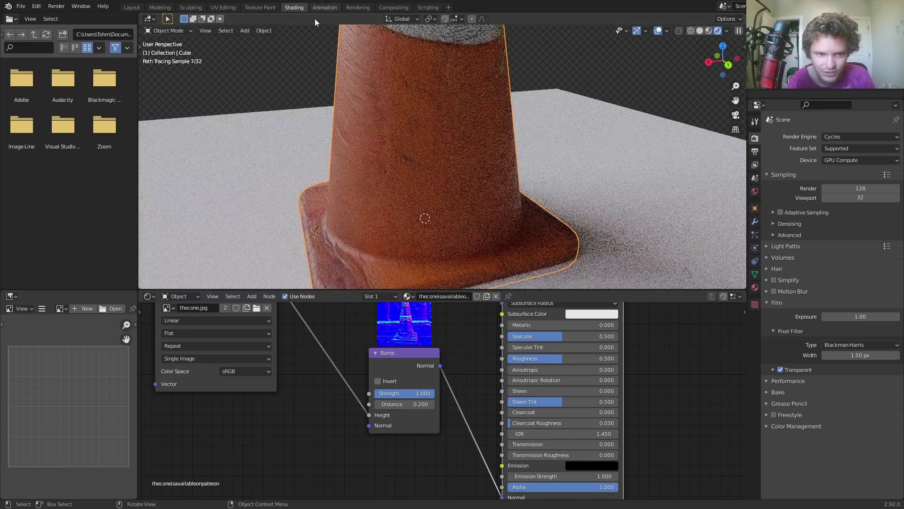
Go to Texture Paint, view the cone in Material Preview shading, then switch to UV Editing.
left_click(258, 8)
scroll(559, 313, "up", 6)
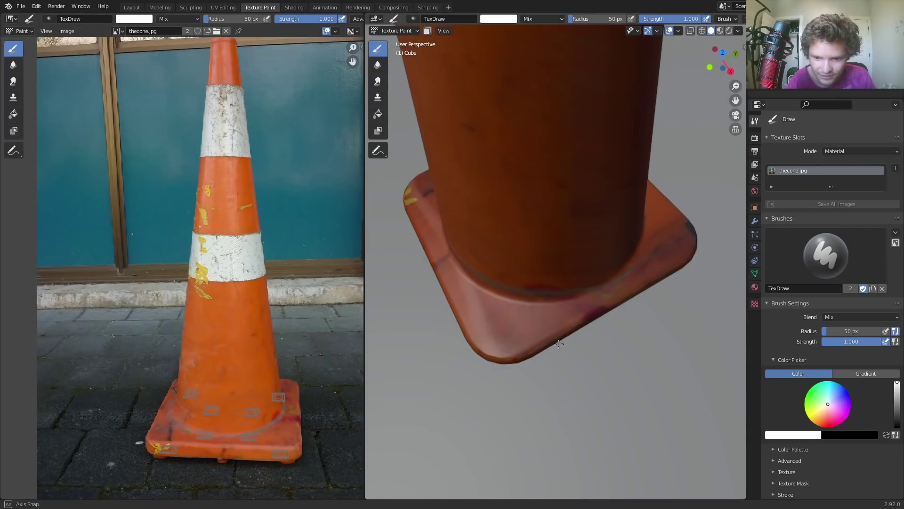
middle_click_drag(558, 344, 545, 312)
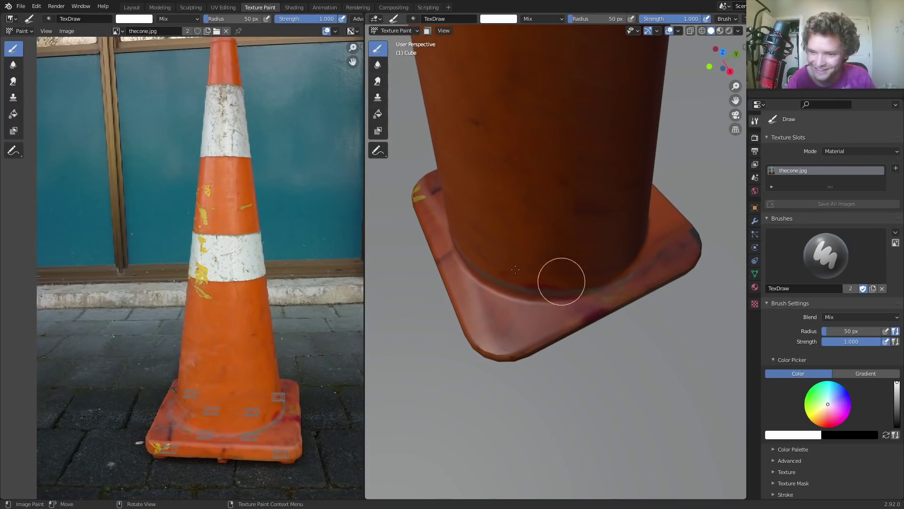
scroll(576, 216, "down", 3)
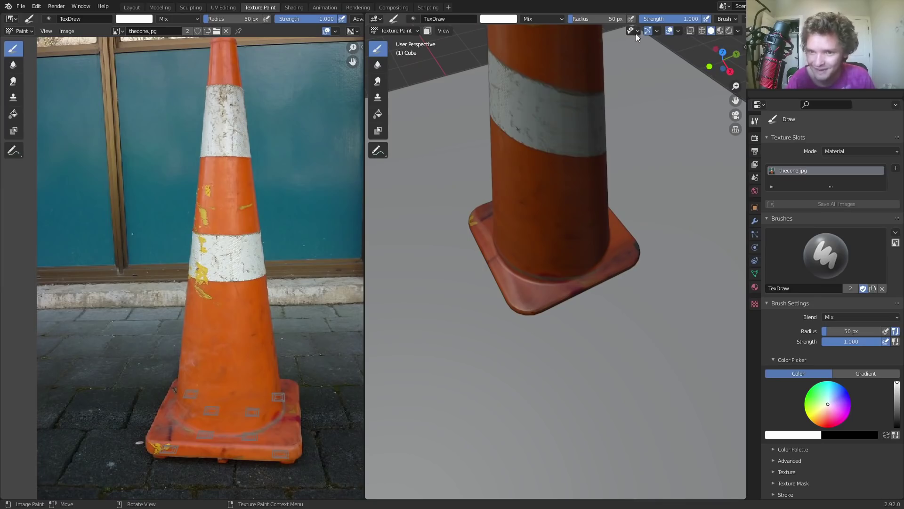
left_click(721, 30)
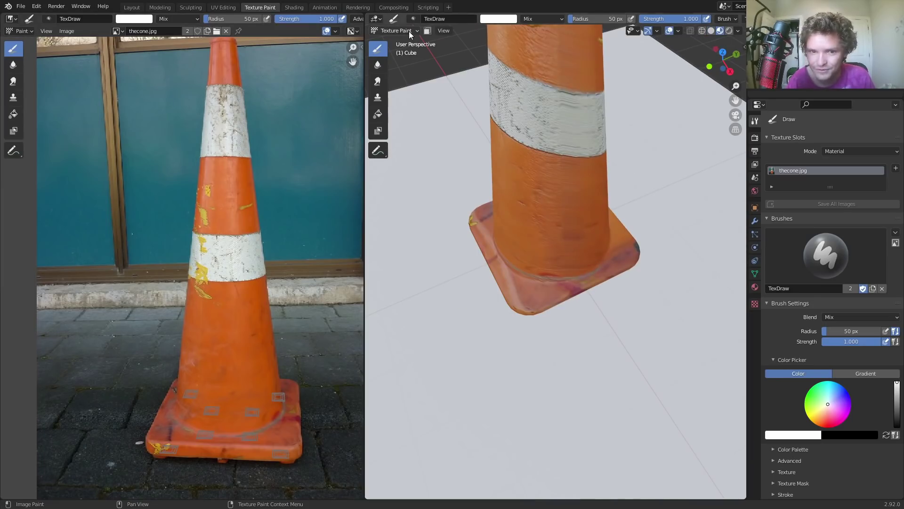
left_click(223, 8)
scroll(602, 256, "down", 3)
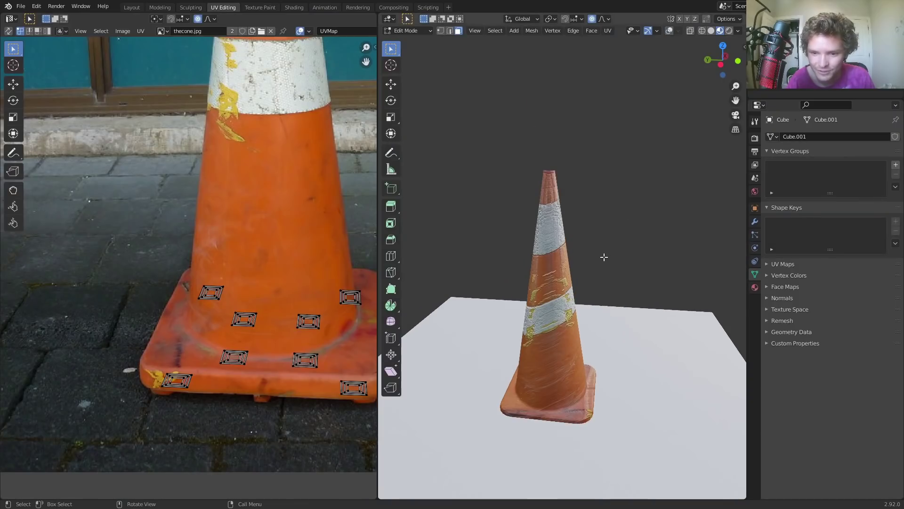
In Edit Mode, box-select the cone's base faces and move their whole UV island.
left_click(551, 226)
key("Tab")
mouse_move(553, 330)
middle_mouse_down()
mouse_move(551, 346)
mouse_move(565, 332)
middle_mouse_up()
scroll(579, 324, "up", 6)
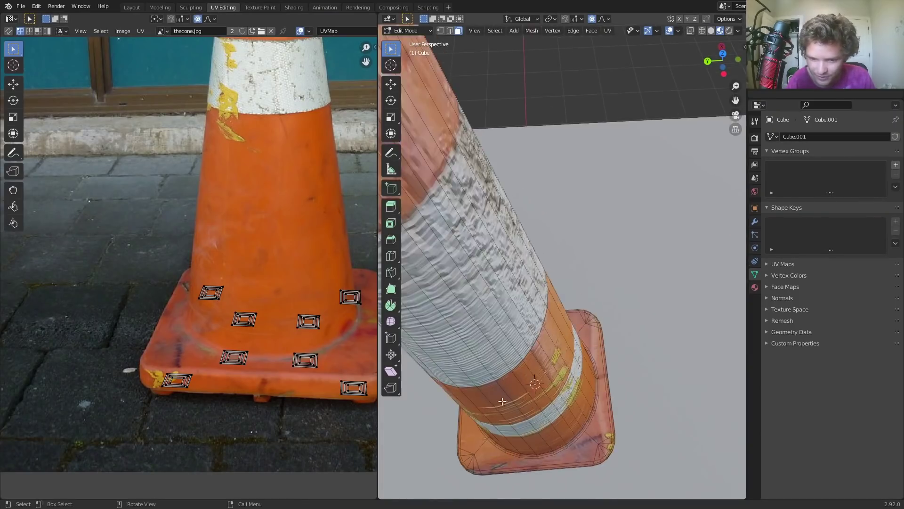
key("b")
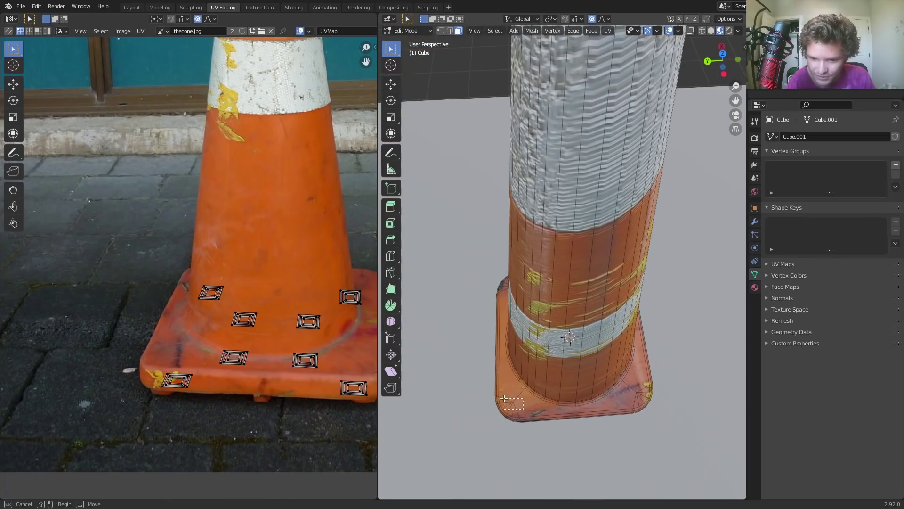
left_click_drag(504, 399, 629, 393)
left_click(645, 381, "alt+shift")
key("a")
key("g")
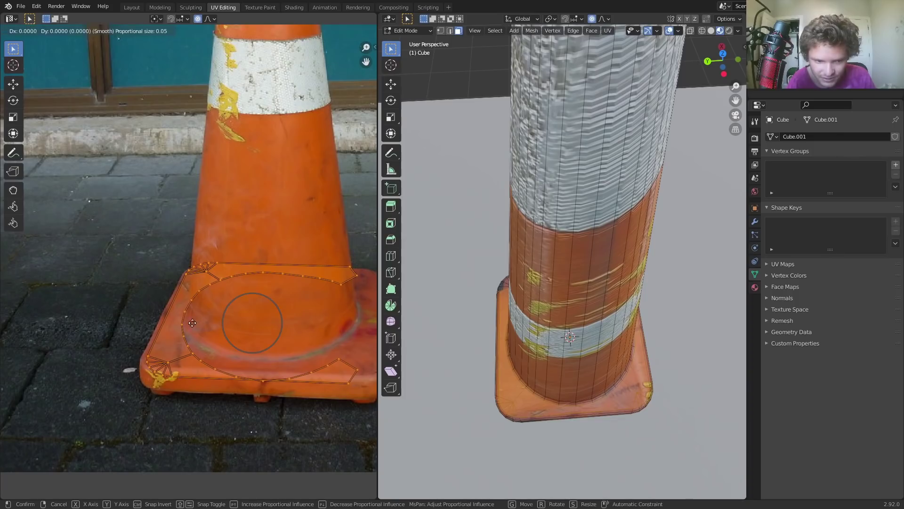
left_click(178, 326)
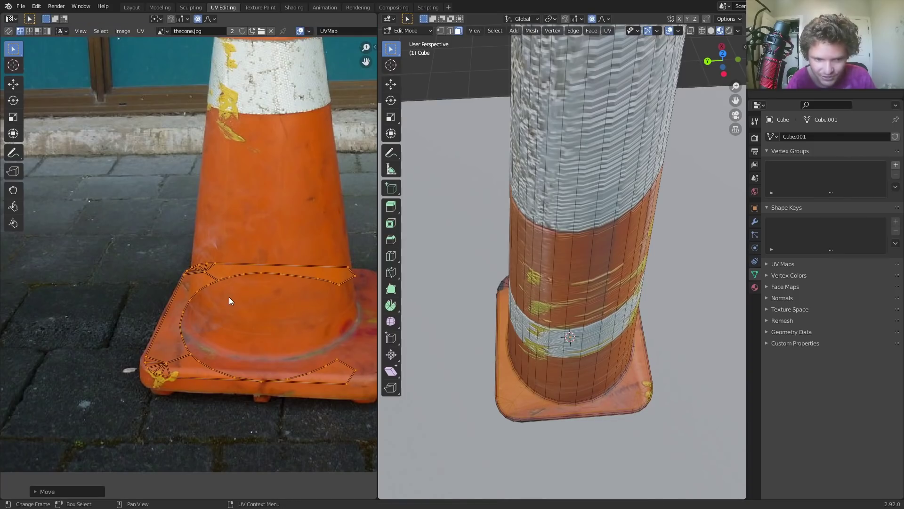
Try moving the top UV strip of the base down onto the photo, then undo it.
key("3")
left_click(258, 273)
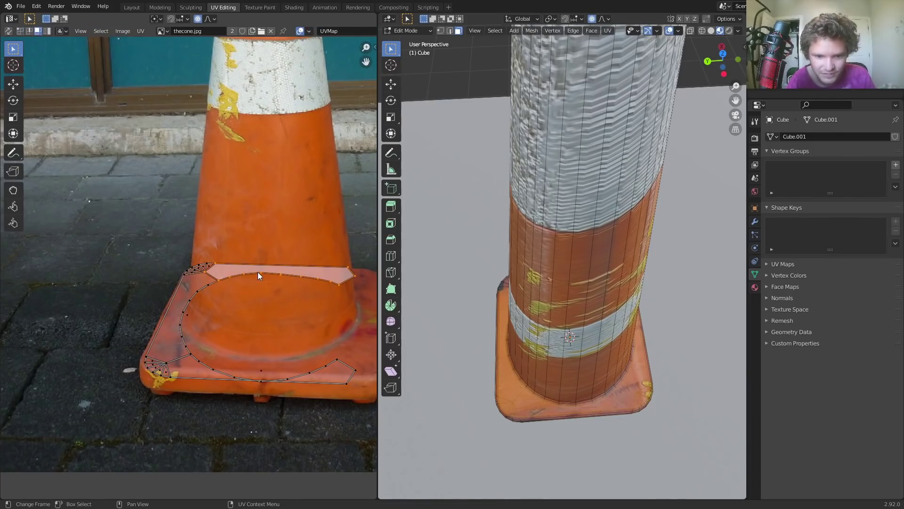
key("g")
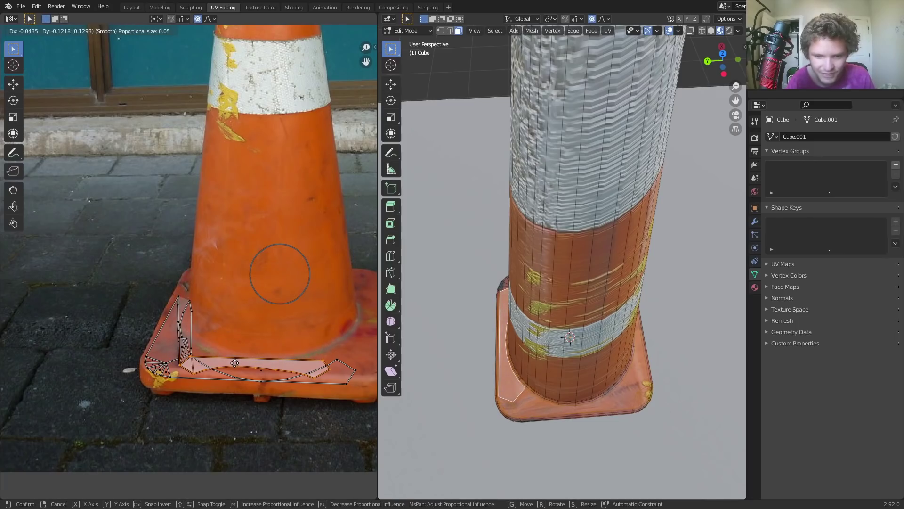
left_click(235, 363)
key("ctrl+z")
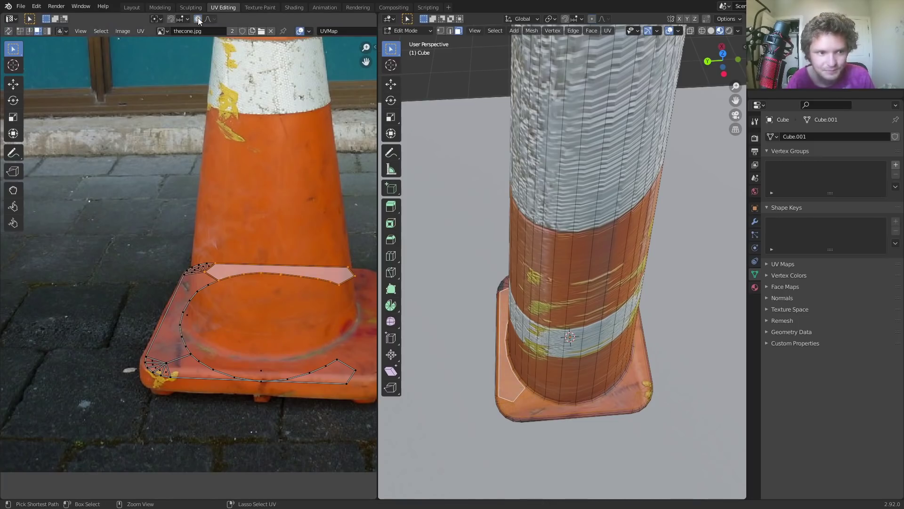
Move one base face's UV island down onto the photo's orange cone body and check it.
left_click(440, 309)
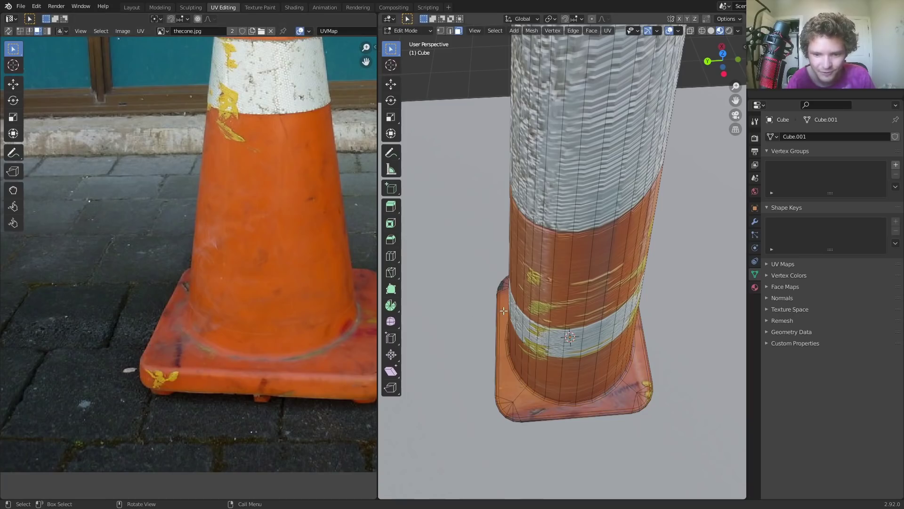
left_click(503, 310)
key("g")
left_click(271, 359)
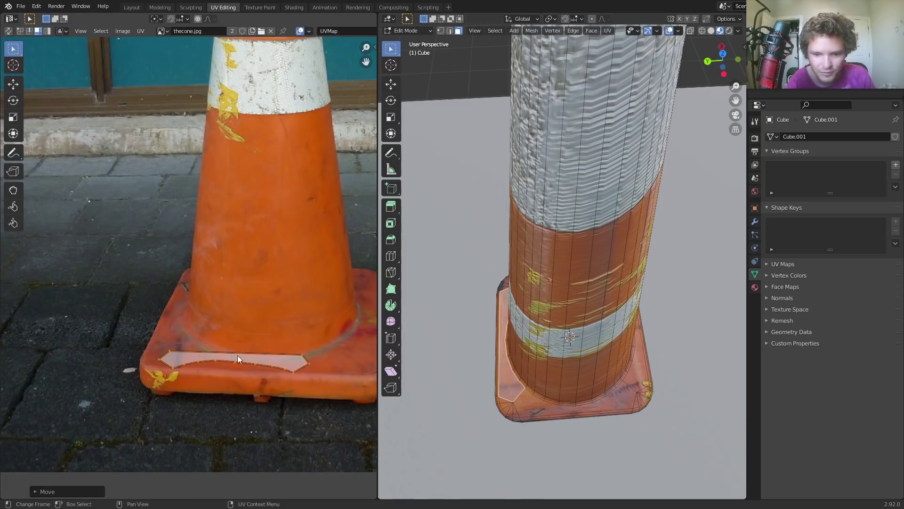
key("Tab")
key("Tab")
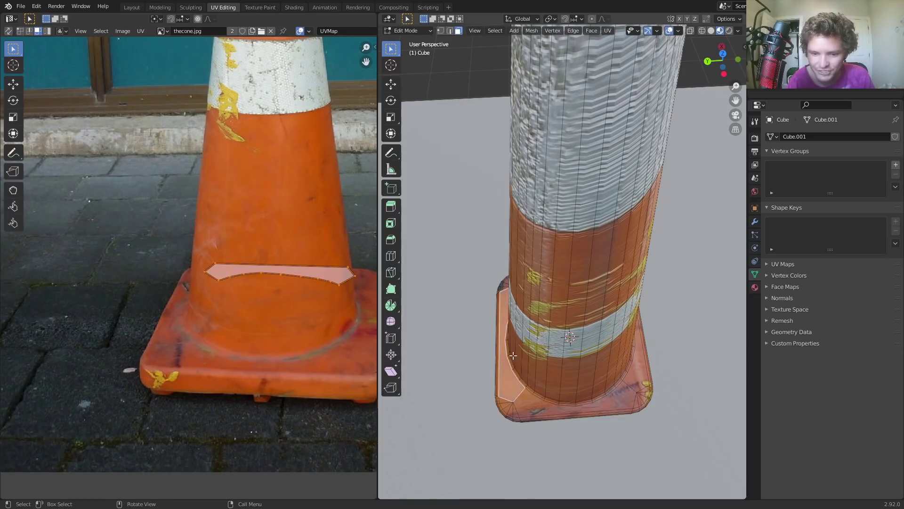
key("Tab")
scroll(598, 324, "down", 5)
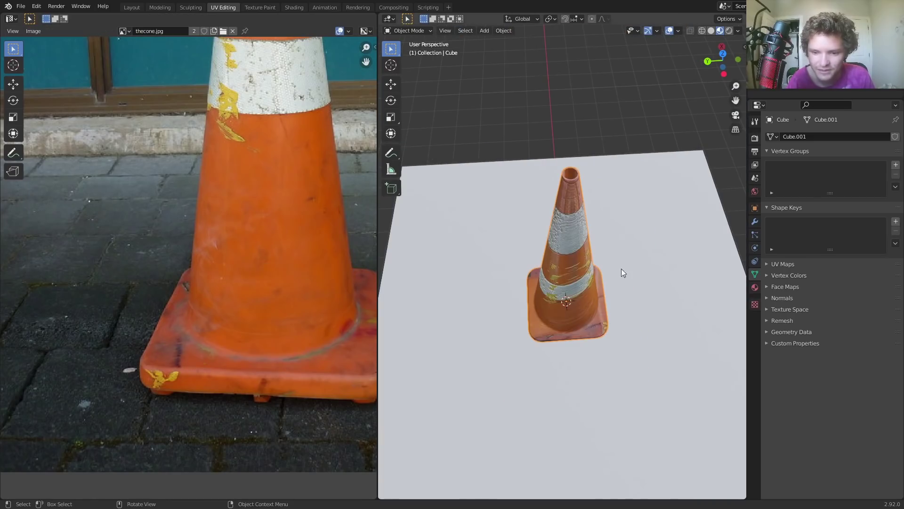
Duplicate the cone with Shift+D, drop the copy to its right, and cancel a stray vertical move.
scroll(522, 242, "down", 4)
middle_click_drag(562, 198, 569, 250)
key("shift+d")
left_click(626, 248)
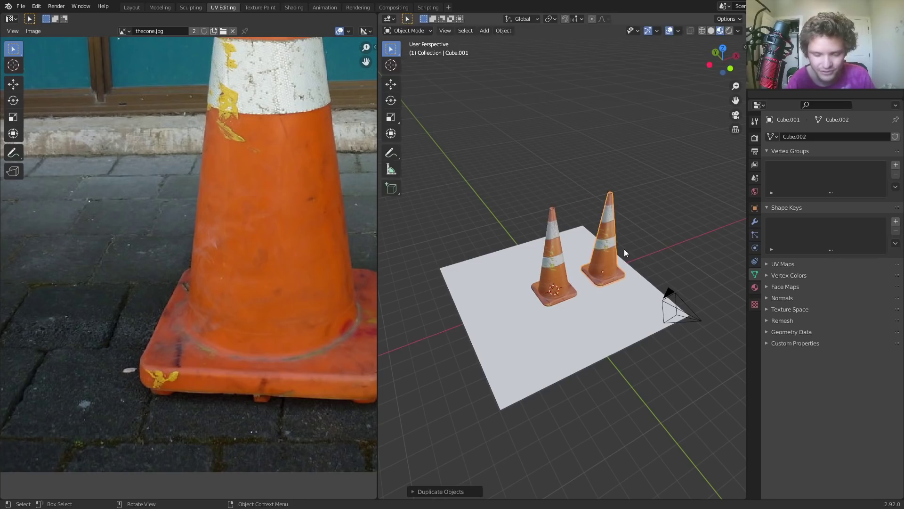
key("g")
key("z")
key("Escape")
scroll(563, 254, "down", 4)
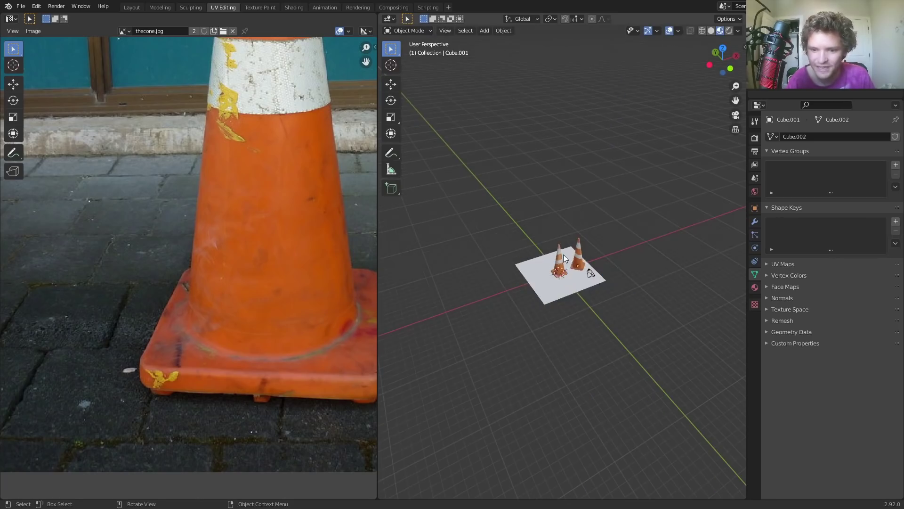
middle_click_drag(563, 254, 599, 275)
Take Blender out of fullscreen via Quick Favorites and bring OBS Studio to the front.
key("q")
left_click(546, 270)
left_click(403, 500)
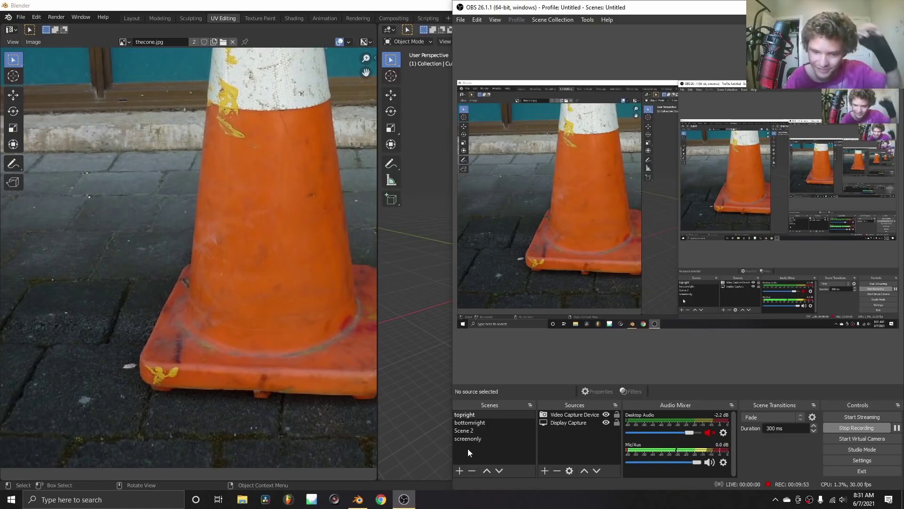